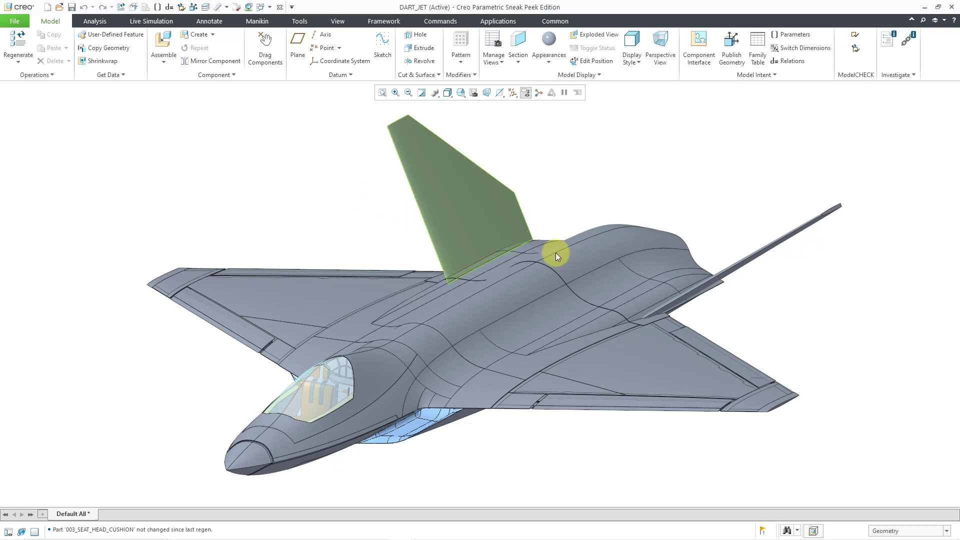
Open the aft skin part 009_AFT_SKIN from the DART_JET assembly in its own window.
{"action": "left_click", "coordinate": [571, 259]}
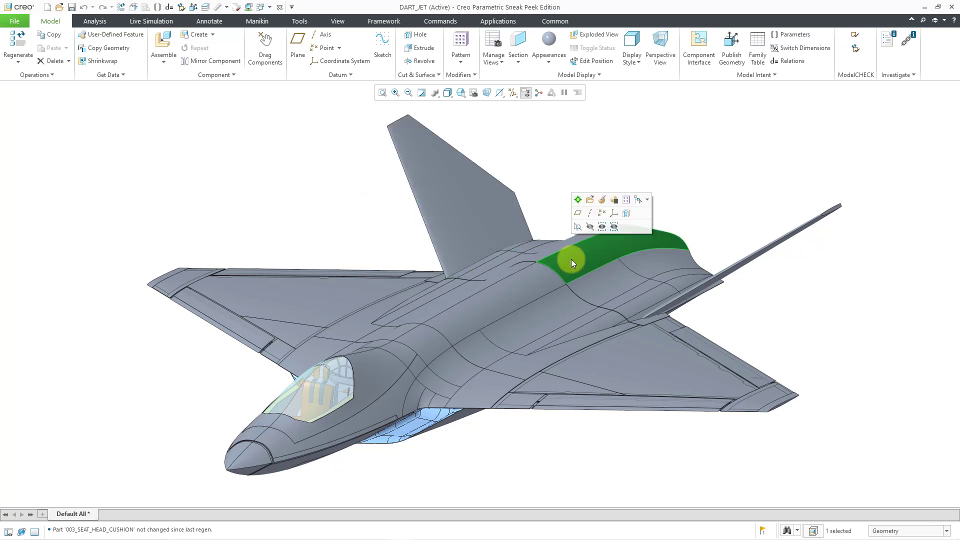
{"action": "left_click", "coordinate": [591, 199]}
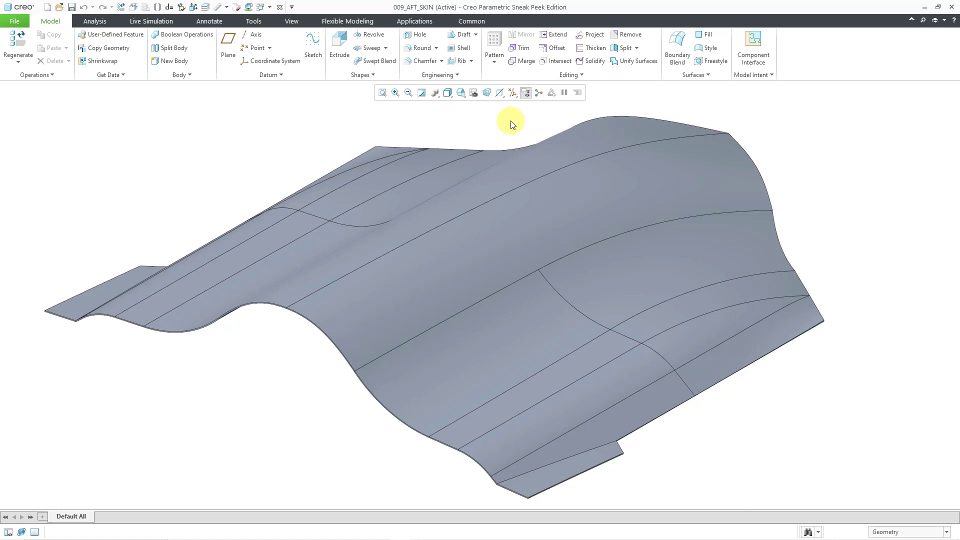
Launch Ansys Simulation on 009_AFT_SKIN with the Structure simulation type.
{"action": "left_click", "coordinate": [421, 22]}
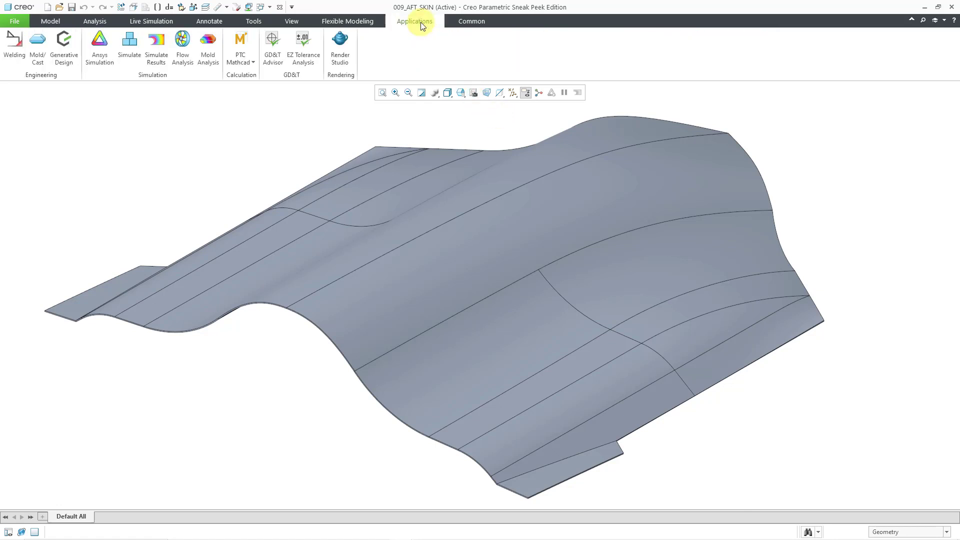
{"action": "left_click", "coordinate": [103, 61]}
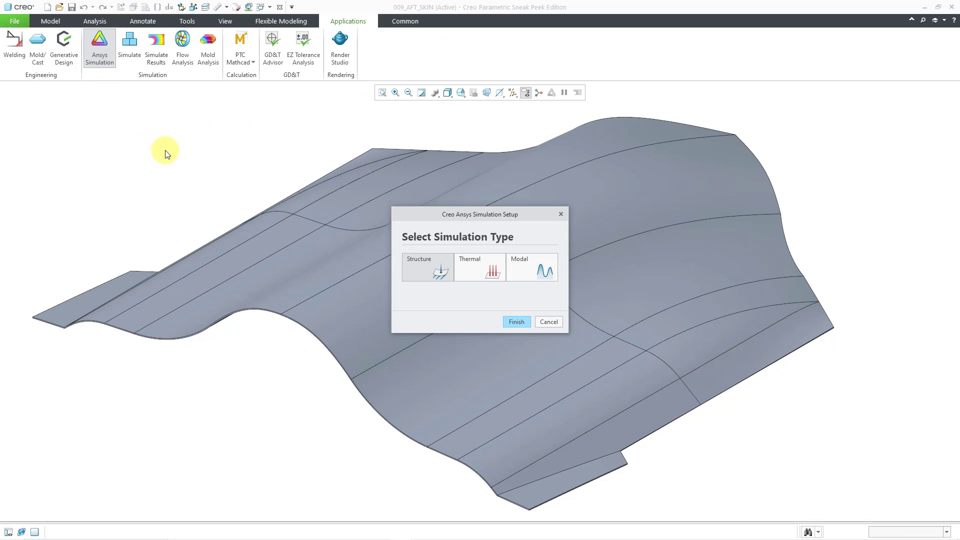
{"action": "left_click", "coordinate": [516, 322]}
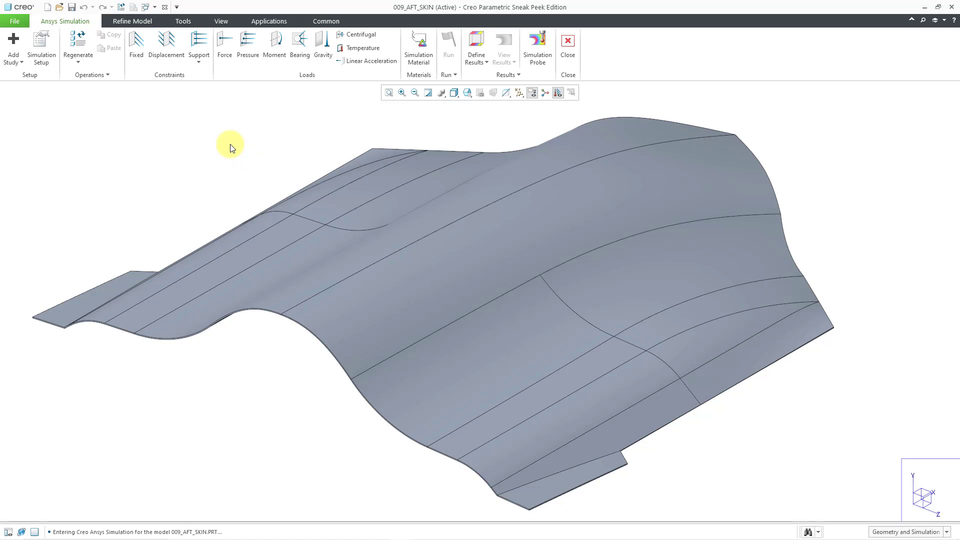
Auto-detect shell pairs on Body 1 with 0.5 in thickness, creating 20 pairs.
{"action": "left_click", "coordinate": [141, 21]}
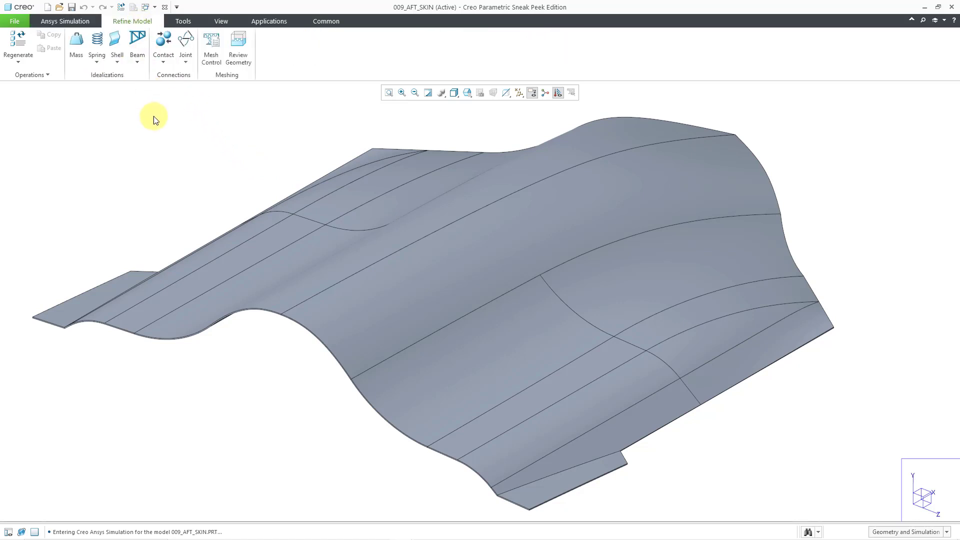
{"action": "left_click", "coordinate": [119, 62]}
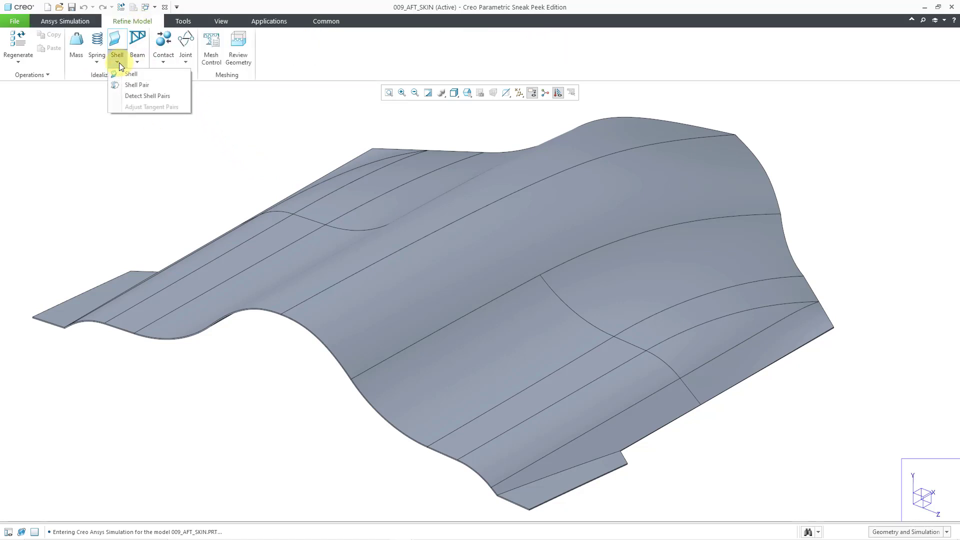
{"action": "left_click", "coordinate": [139, 96]}
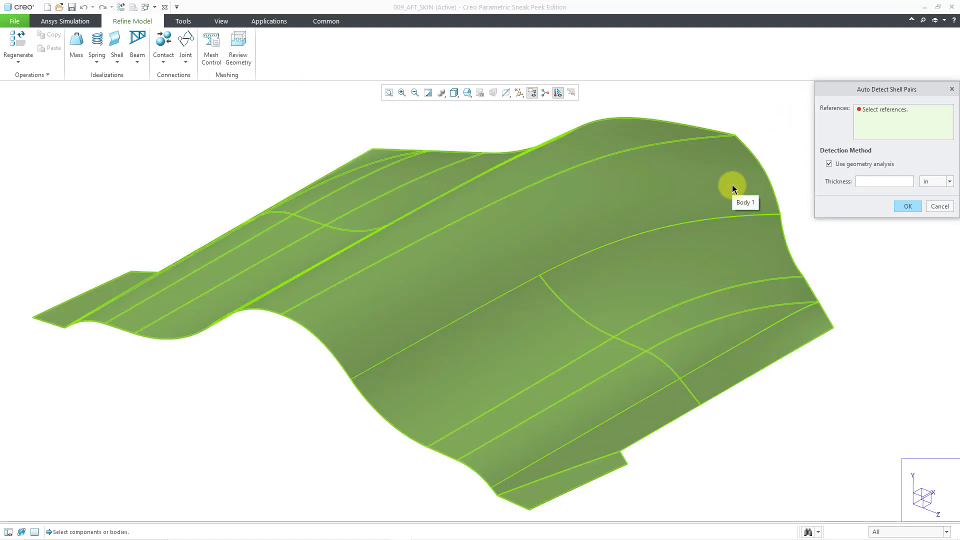
{"action": "left_click", "coordinate": [732, 184]}
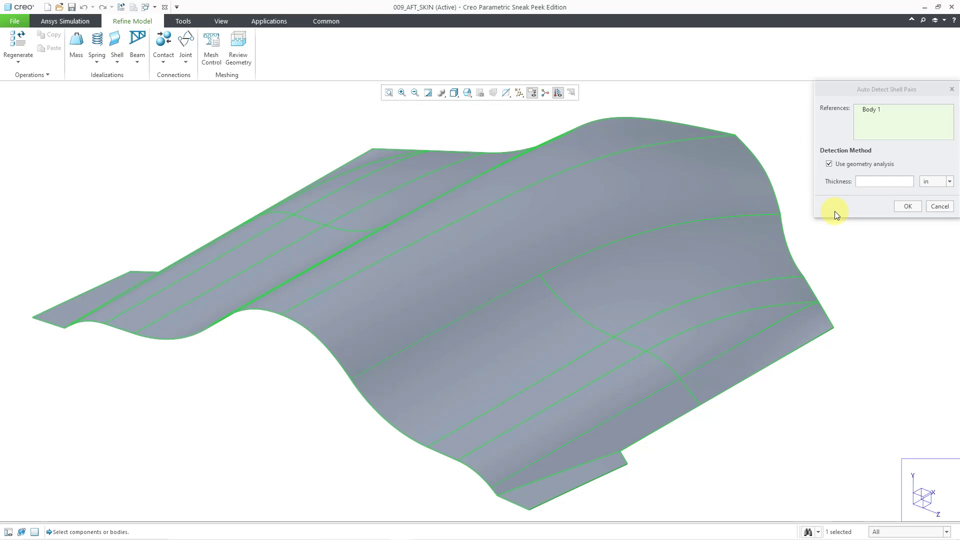
{"action": "left_click", "coordinate": [861, 199]}
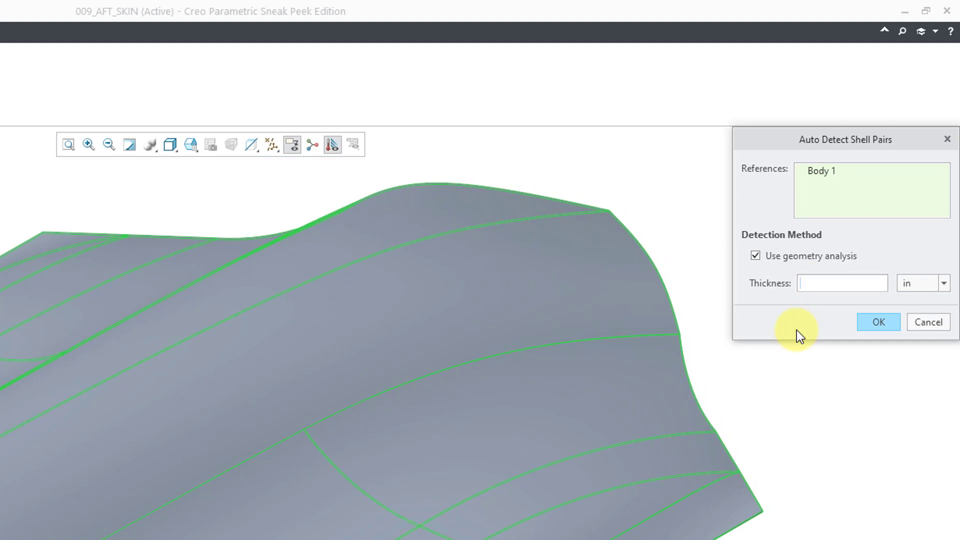
{"action": "type", "text": ".5"}
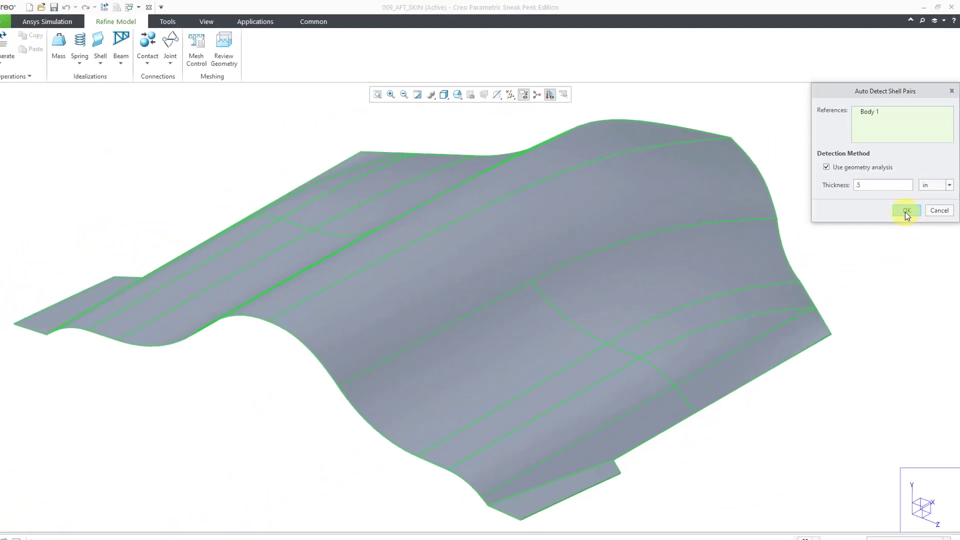
{"action": "left_click", "coordinate": [906, 206]}
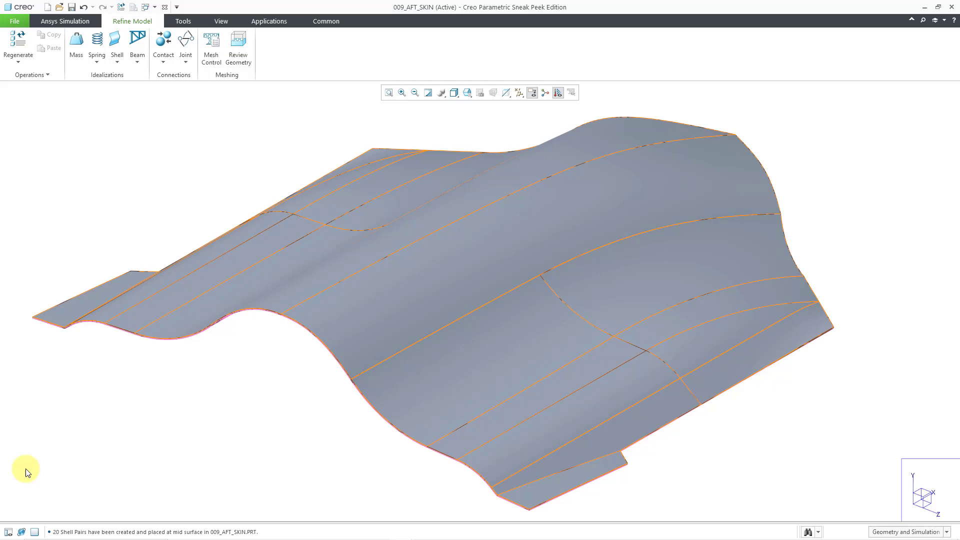
Expand Shell Pairs under StructureStudy 1 to review the 20 mid-surface pairs.
{"action": "left_click", "coordinate": [8, 533]}
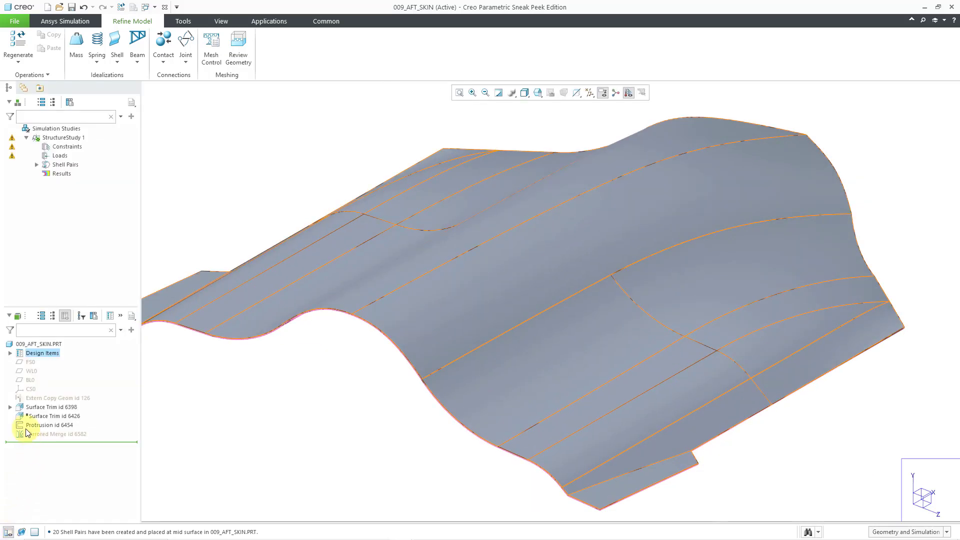
{"action": "left_click", "coordinate": [35, 168]}
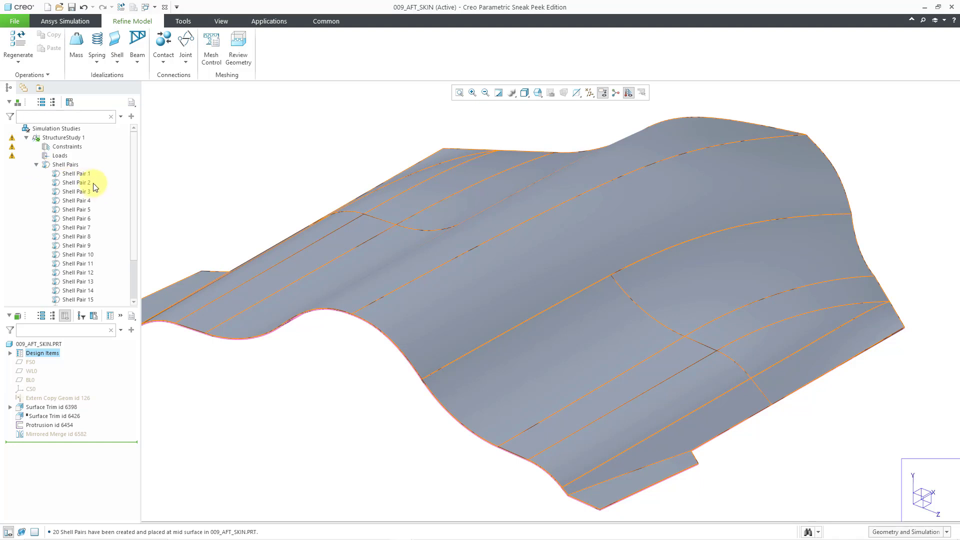
{"action": "scroll", "coordinate": [91, 184], "scroll_direction": "down", "scroll_amount": 2}
{"action": "scroll", "coordinate": [89, 180], "scroll_direction": "up", "scroll_amount": 2}
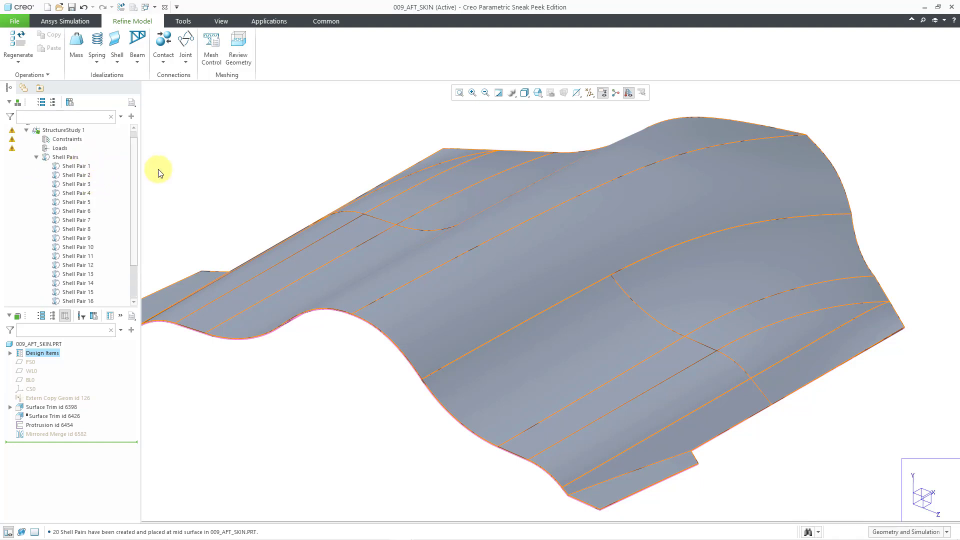
{"action": "scroll", "coordinate": [170, 172], "scroll_direction": "down", "scroll_amount": 1}
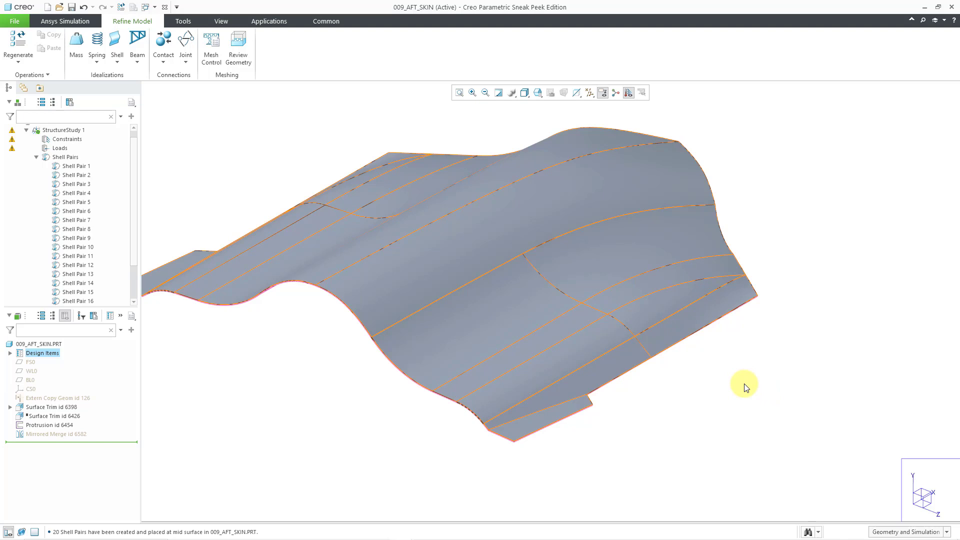
{"action": "middle_click_drag", "start_coordinate": [732, 389], "coordinate": [779, 400], "text": "shift"}
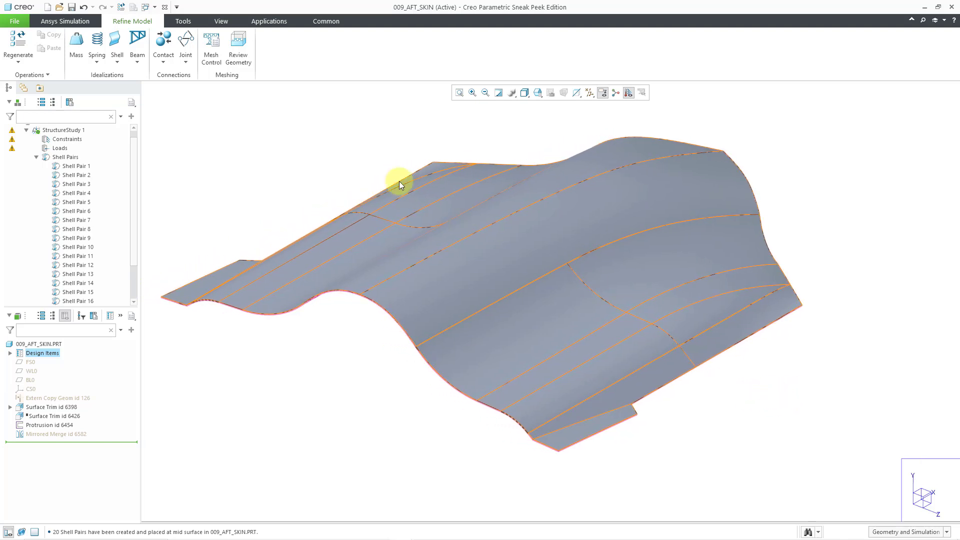
{"action": "left_click", "coordinate": [214, 58]}
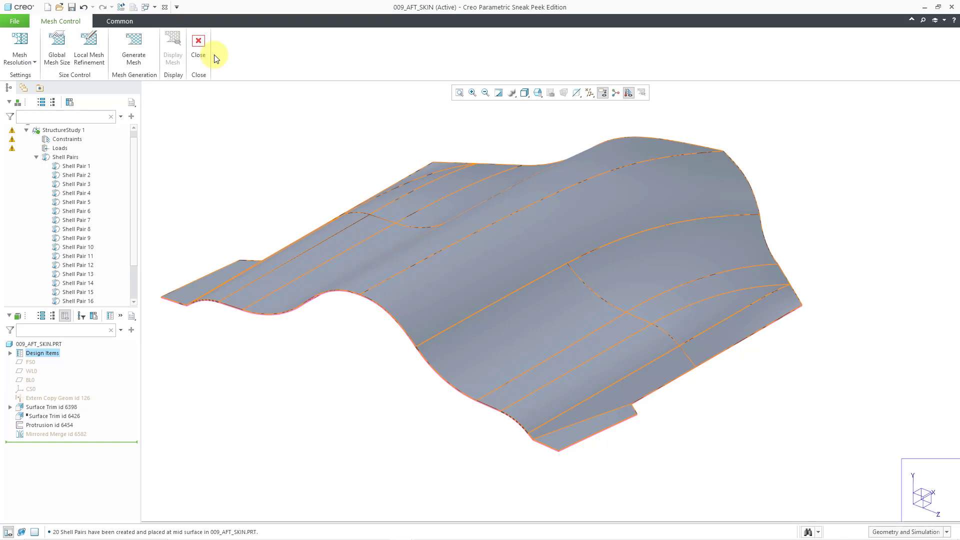
{"action": "left_click", "coordinate": [139, 60]}
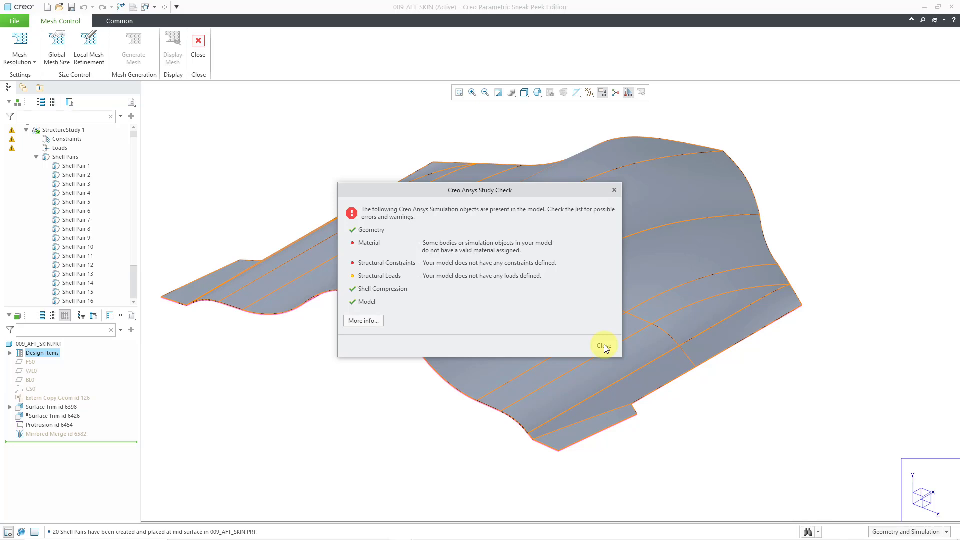
{"action": "left_click", "coordinate": [604, 346]}
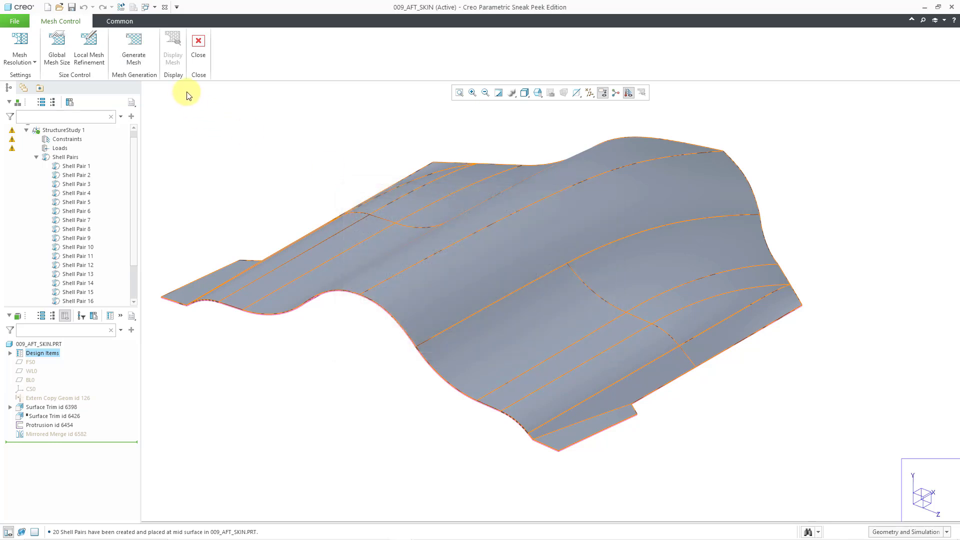
{"action": "left_click", "coordinate": [200, 54]}
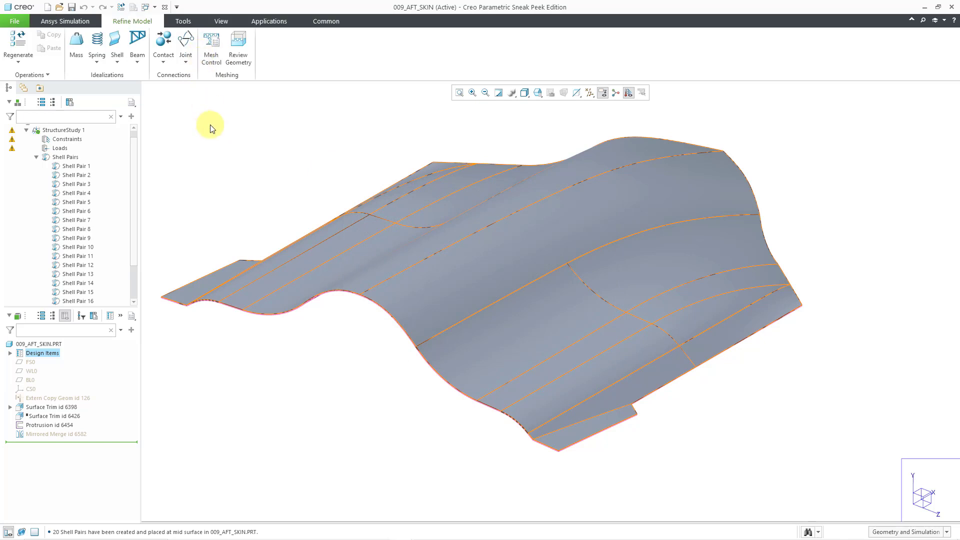
Browse the materials library into the Legacy-Materials folder for the simulation material.
{"action": "left_click", "coordinate": [77, 20]}
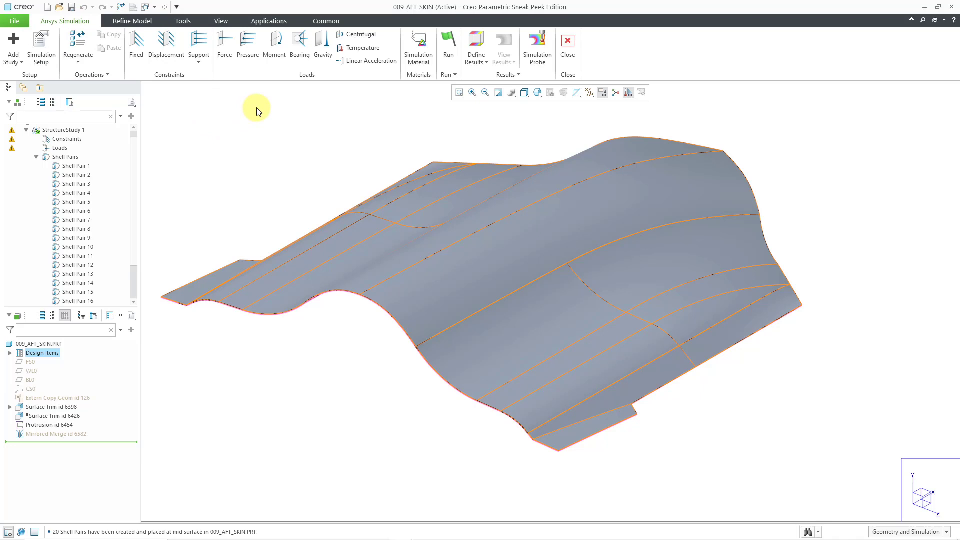
{"action": "left_click", "coordinate": [418, 48]}
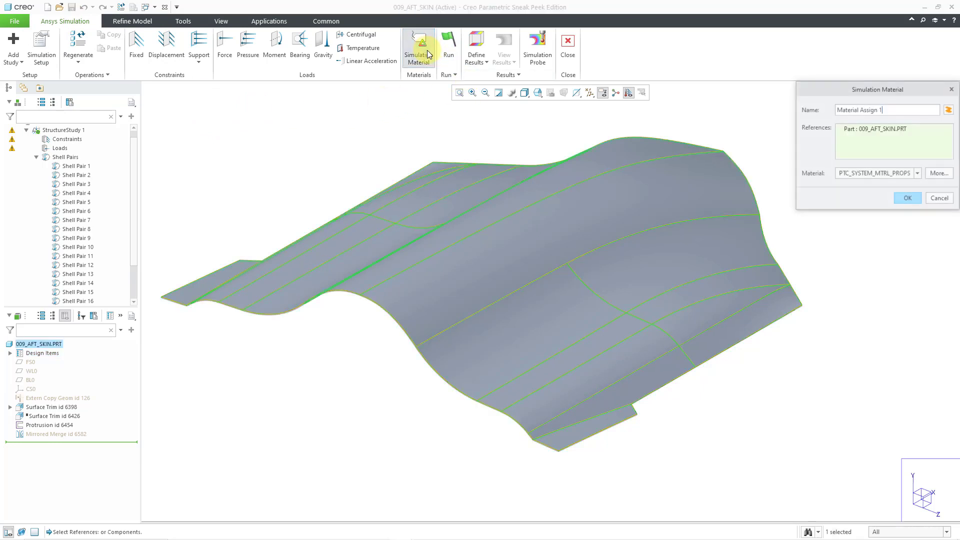
{"action": "left_click", "coordinate": [917, 174]}
{"action": "left_click", "coordinate": [917, 173]}
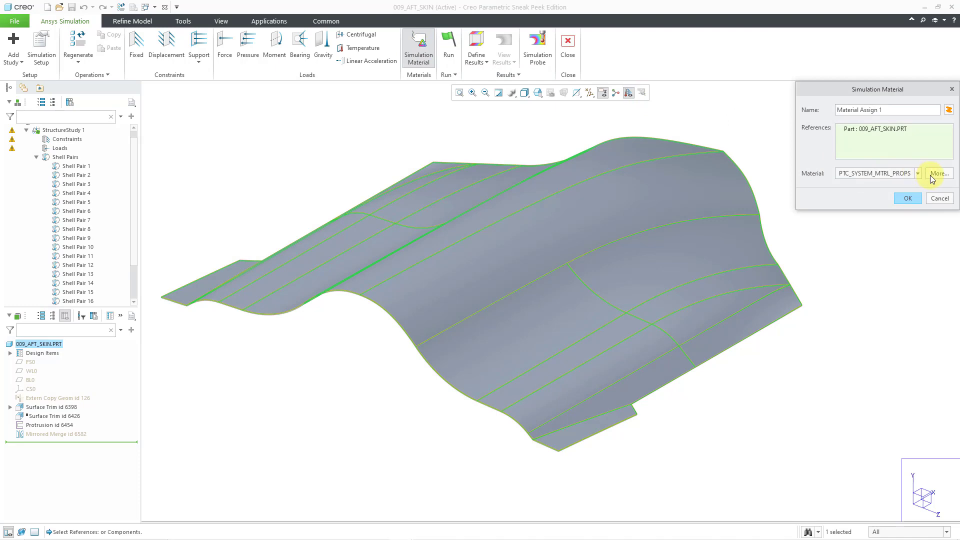
{"action": "left_click", "coordinate": [930, 175]}
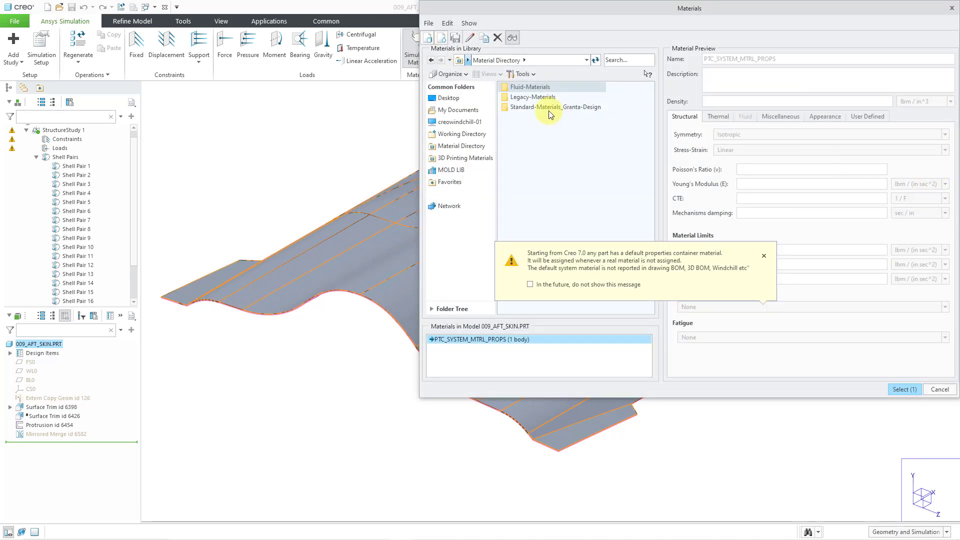
{"action": "left_click", "coordinate": [534, 99]}
{"action": "double_click", "coordinate": [533, 100]}
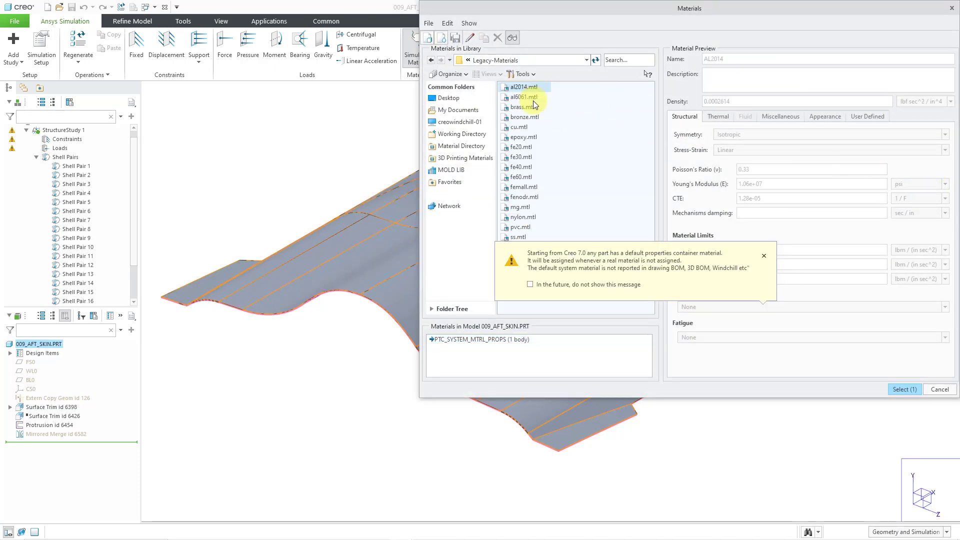
{"action": "left_click", "coordinate": [763, 255]}
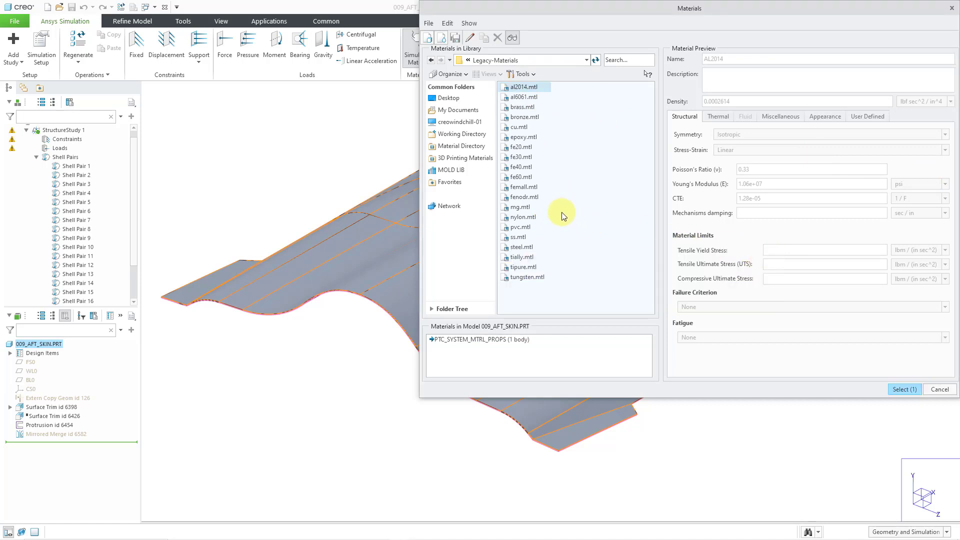
Add steel.mtl to the model and assign STEEL to the whole part.
{"action": "left_click", "coordinate": [529, 248]}
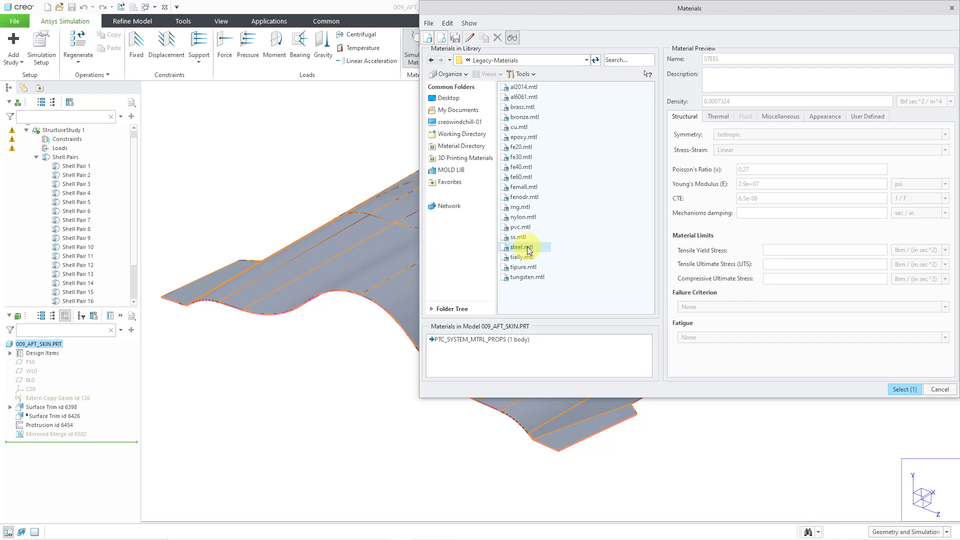
{"action": "right_click", "coordinate": [529, 249]}
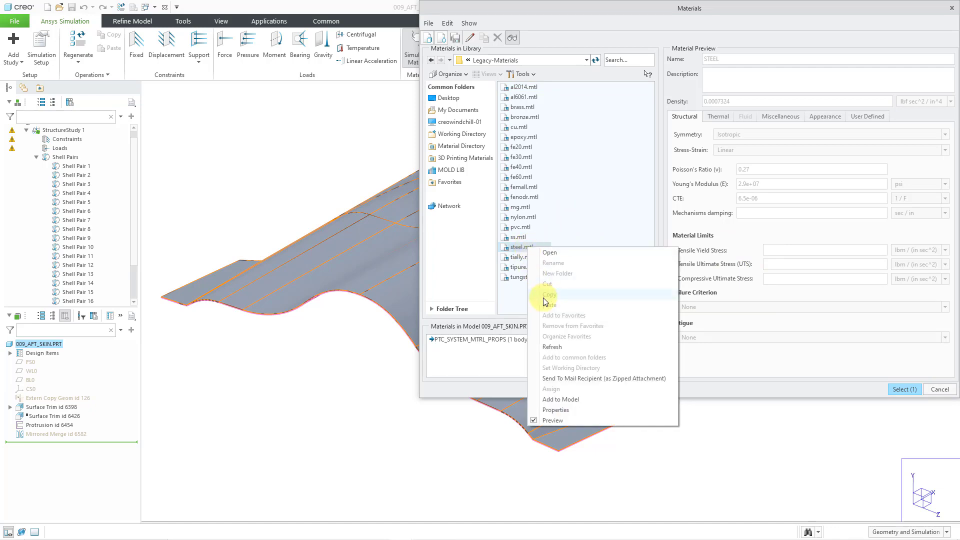
{"action": "left_click", "coordinate": [562, 400]}
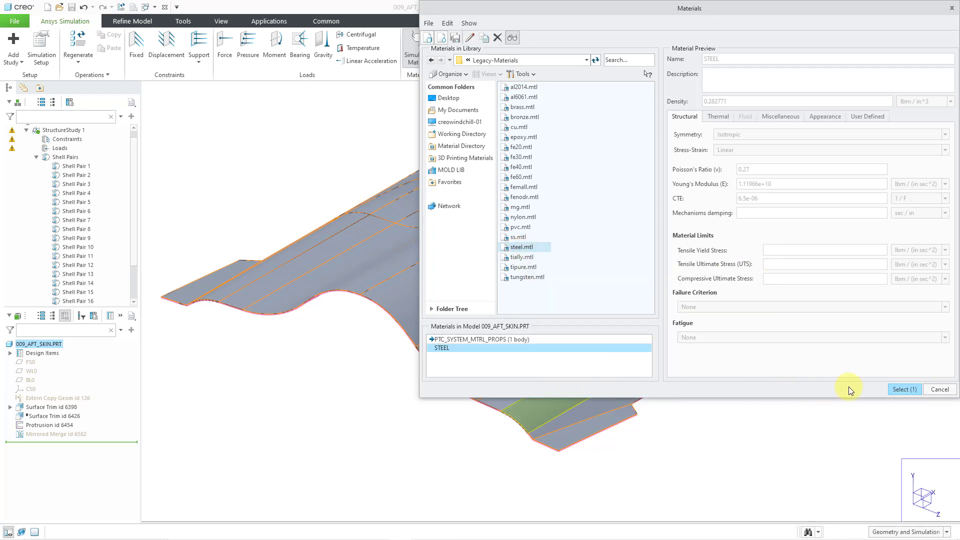
{"action": "left_click", "coordinate": [903, 388]}
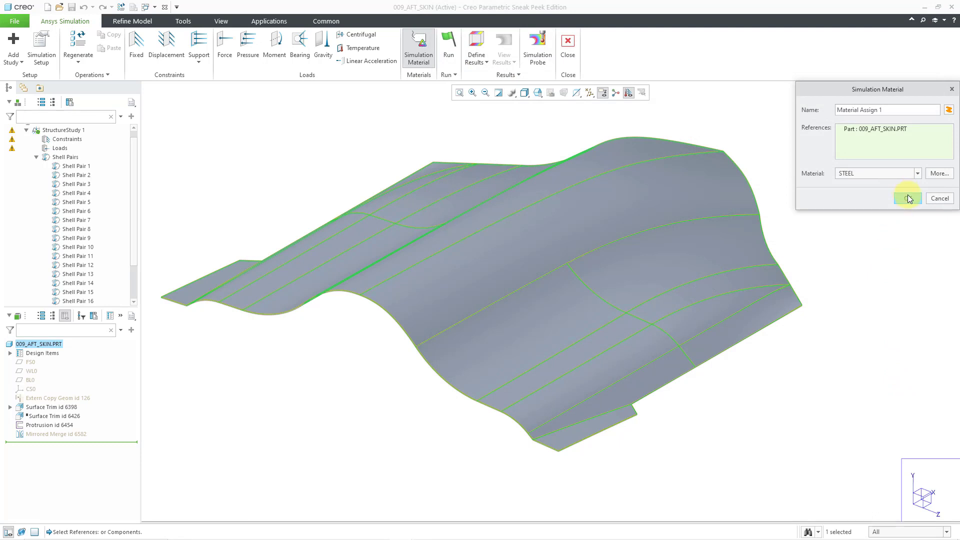
{"action": "left_click", "coordinate": [907, 198]}
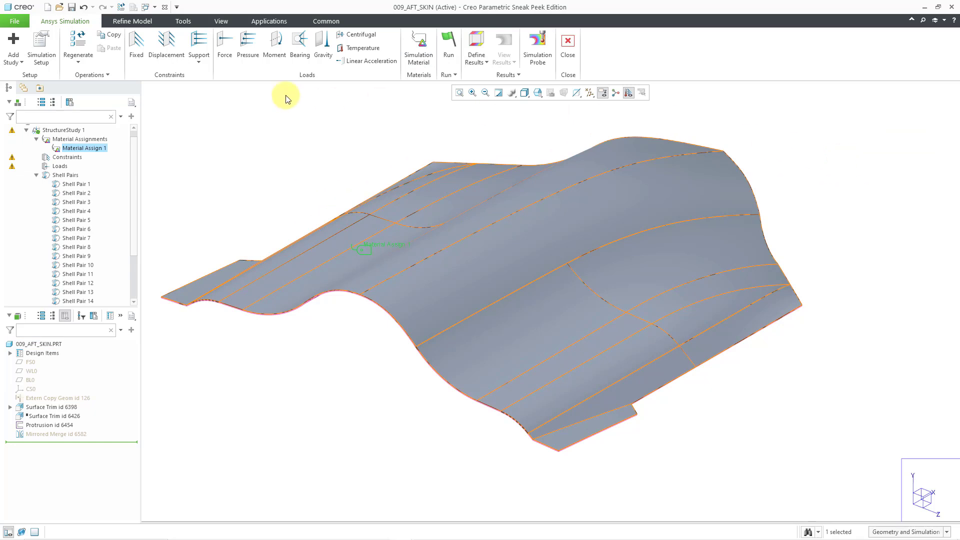
Fix both end-tab edges at zero X, Y, Z translation relative to CS0, rotations free.
{"action": "left_click", "coordinate": [158, 65]}
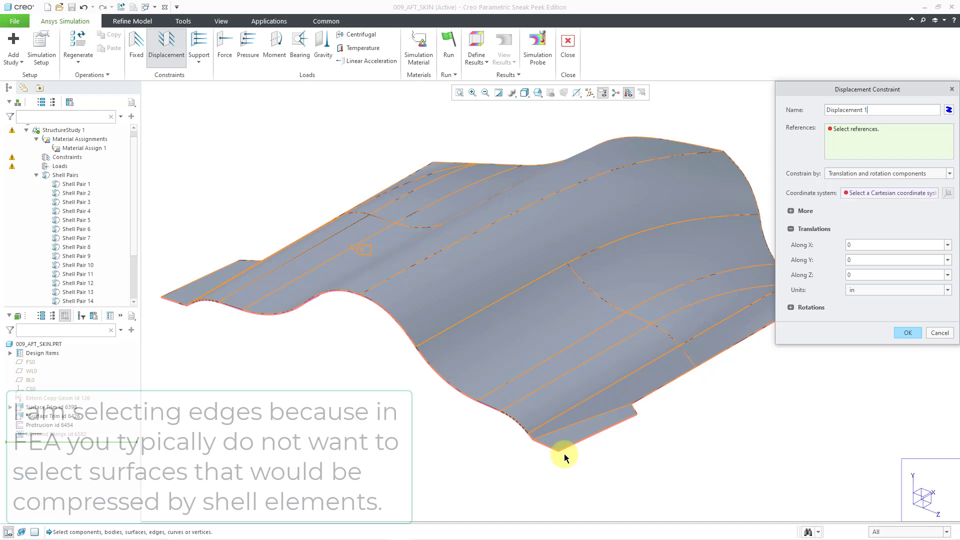
{"action": "scroll", "coordinate": [563, 455], "scroll_direction": "up", "scroll_amount": 5}
{"action": "left_click", "coordinate": [588, 421]}
{"action": "scroll", "coordinate": [629, 439], "scroll_direction": "down", "scroll_amount": 5}
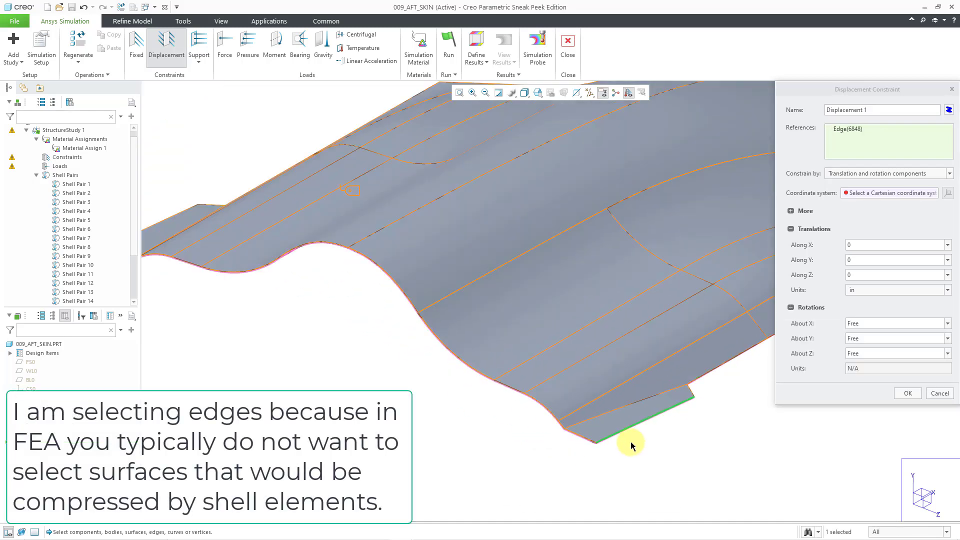
{"action": "scroll", "coordinate": [268, 318], "scroll_direction": "up", "scroll_amount": 5}
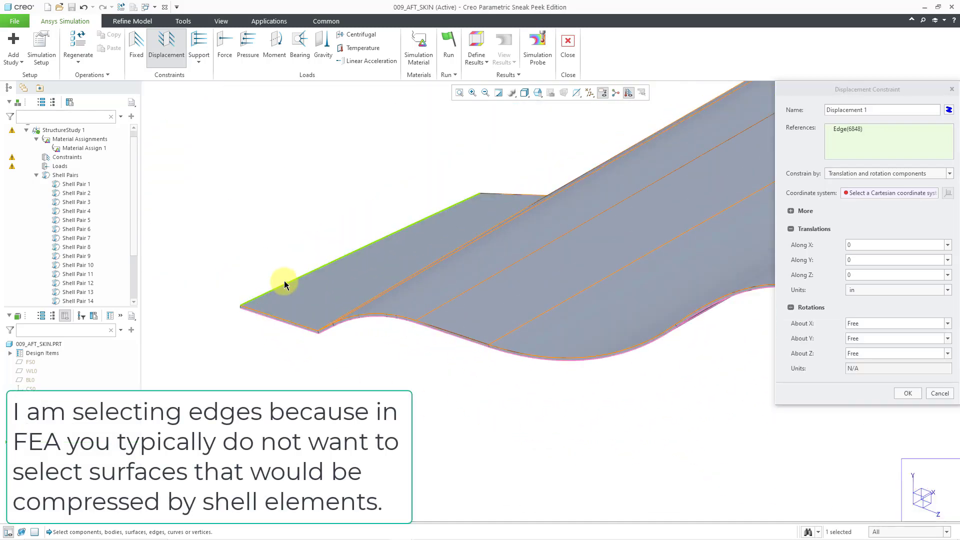
{"action": "left_click", "coordinate": [281, 291]}
{"action": "middle_click_drag", "start_coordinate": [274, 281], "coordinate": [259, 256], "text": "shift"}
{"action": "scroll", "coordinate": [258, 257], "scroll_direction": "down", "scroll_amount": 5}
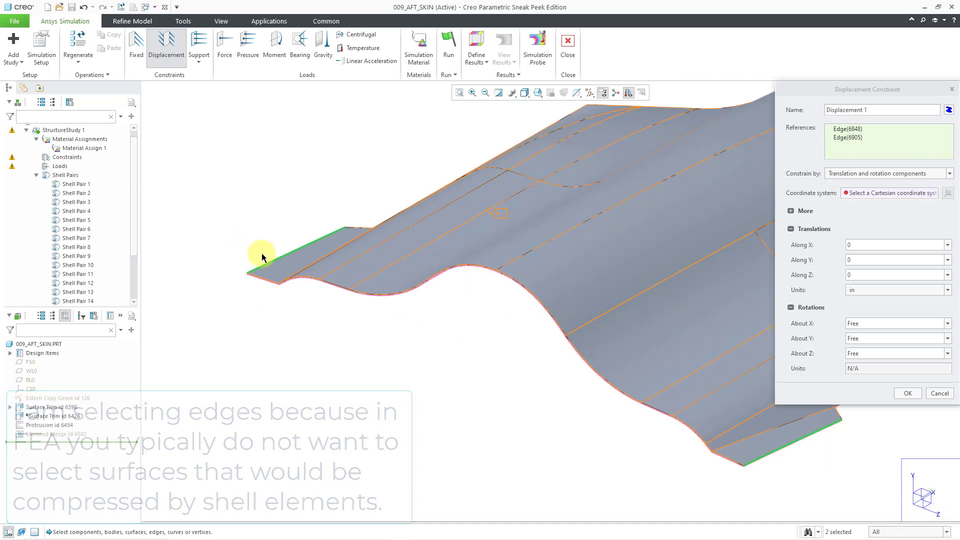
{"action": "left_click", "coordinate": [907, 394]}
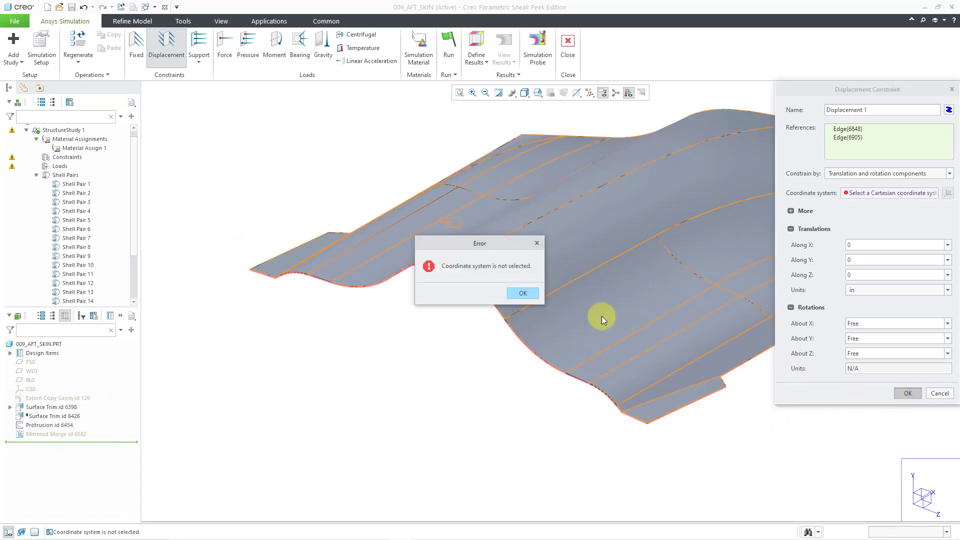
{"action": "left_click", "coordinate": [523, 293]}
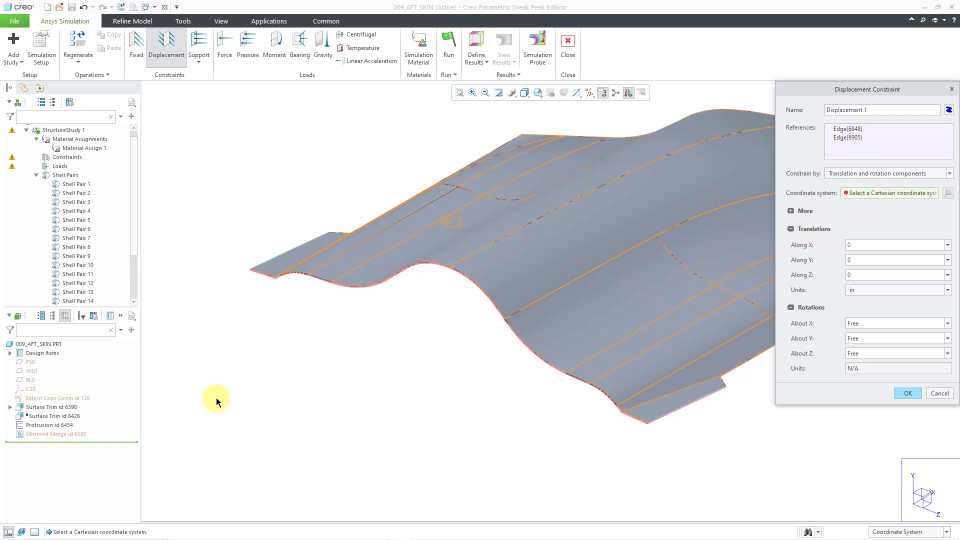
{"action": "left_click", "coordinate": [31, 389]}
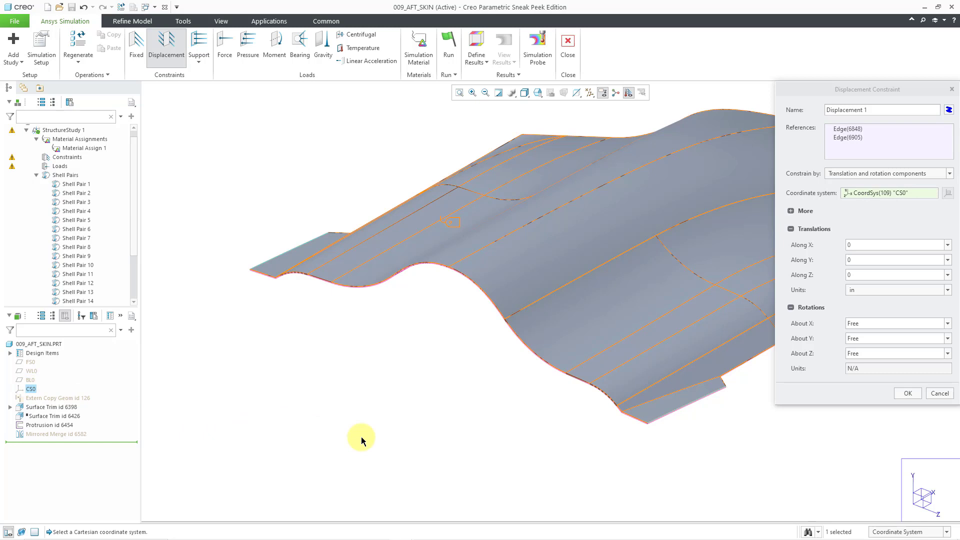
{"action": "left_click", "coordinate": [909, 393]}
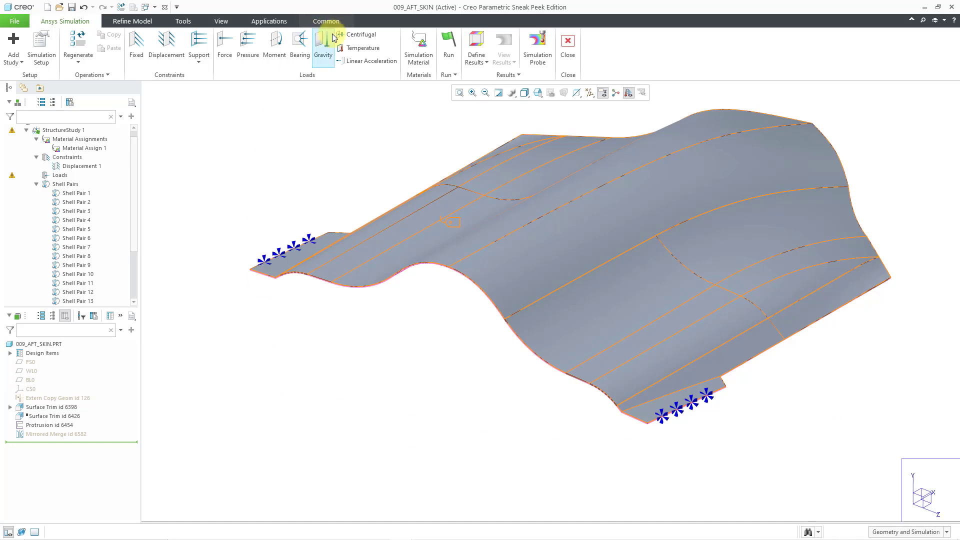
Add a gravity load of -386.22 in/sec^2 along Y relative to CS0.
{"action": "left_click", "coordinate": [324, 45]}
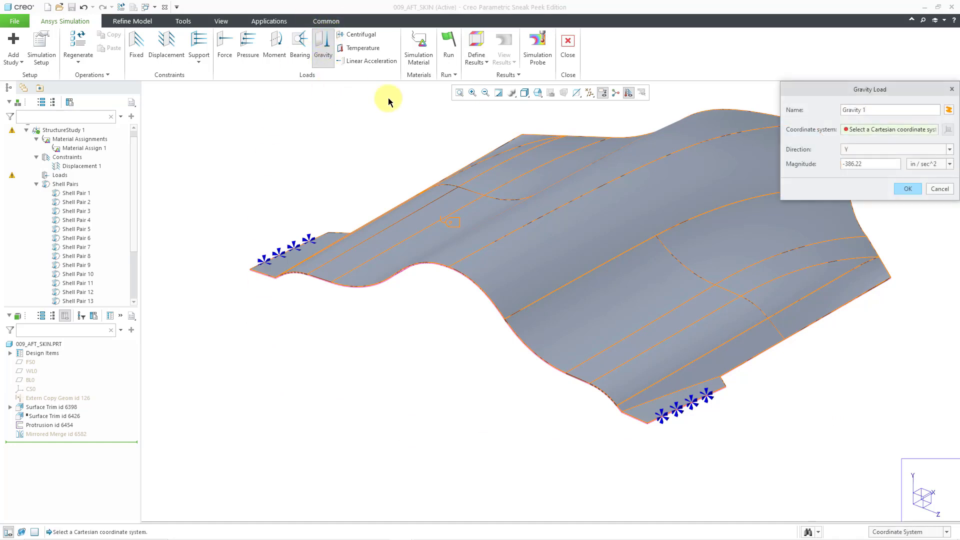
{"action": "left_click", "coordinate": [31, 389]}
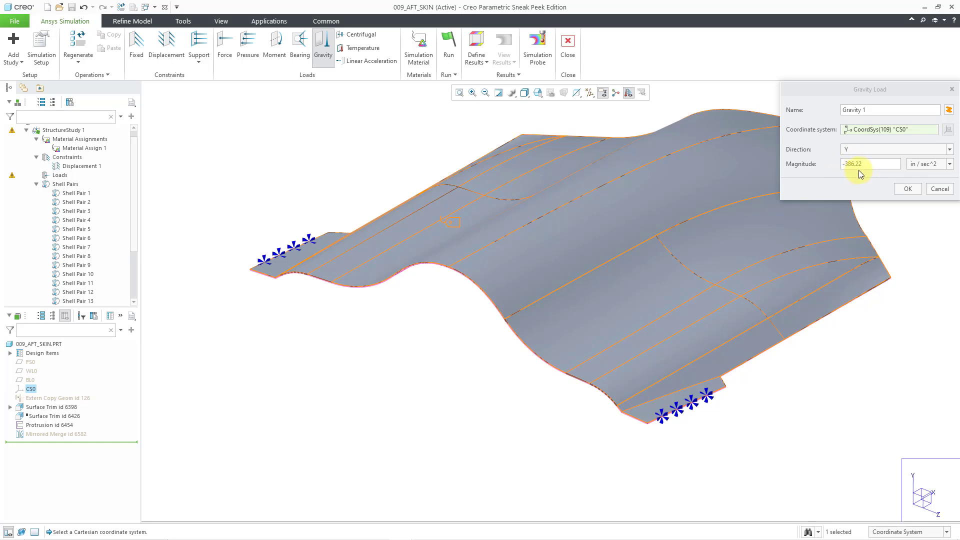
{"action": "left_click", "coordinate": [908, 188]}
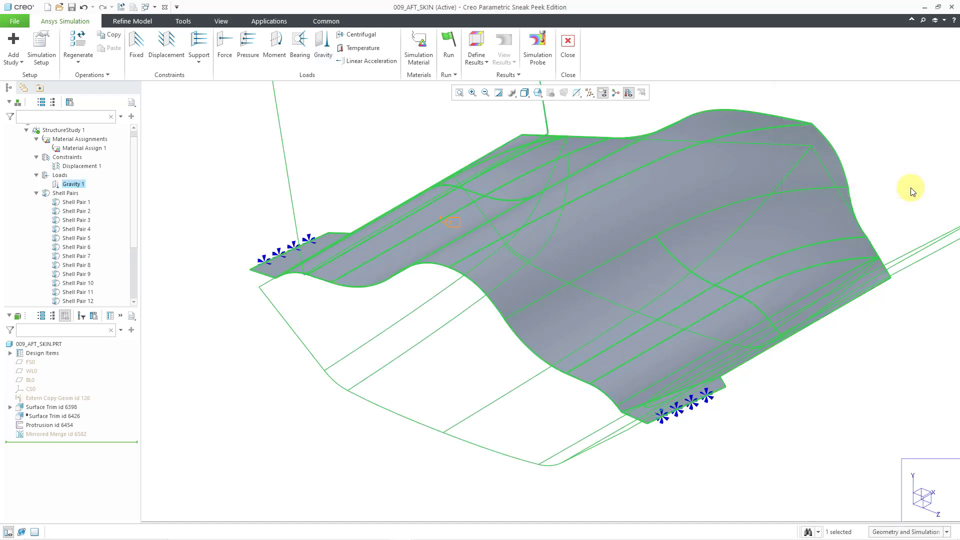
{"action": "left_click", "coordinate": [231, 405]}
{"action": "middle_click_drag", "start_coordinate": [328, 362], "coordinate": [308, 387], "text": "shift"}
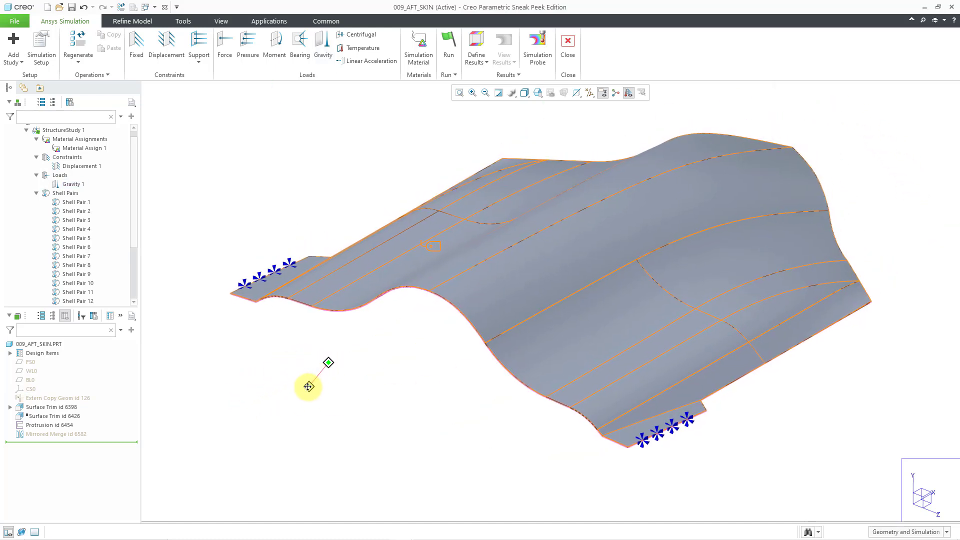
Generate the initial aft skin mesh of 1594 nodes and 1523 elements.
{"action": "left_click", "coordinate": [143, 24]}
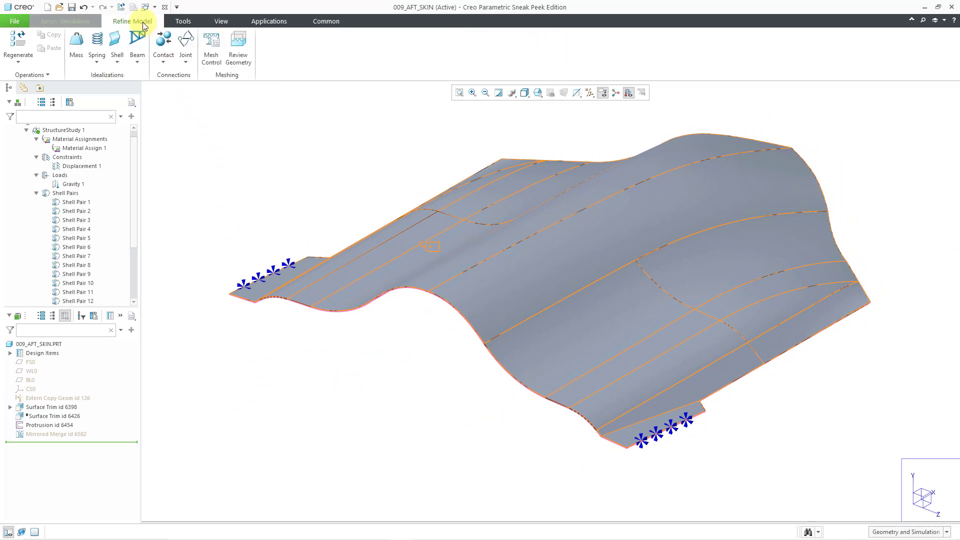
{"action": "left_click", "coordinate": [210, 61]}
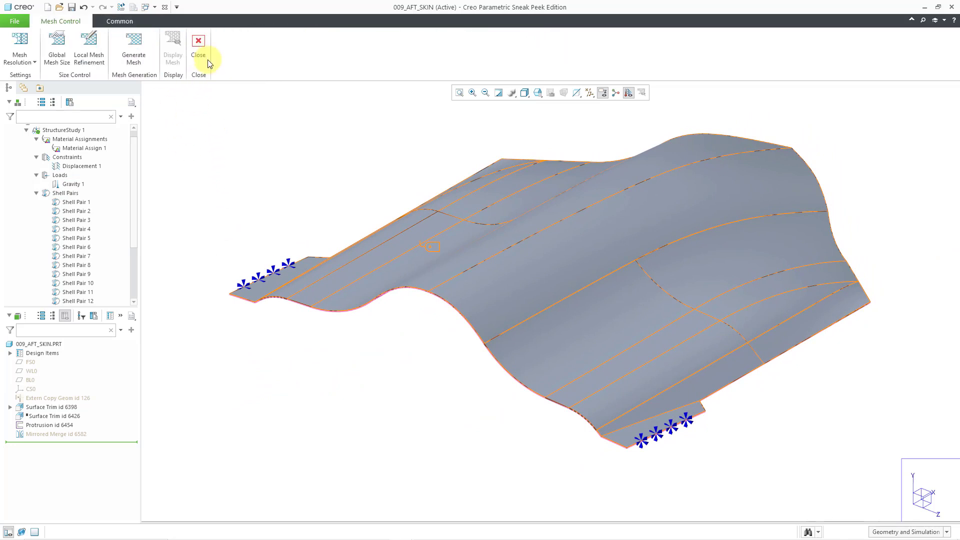
{"action": "left_click", "coordinate": [135, 60]}
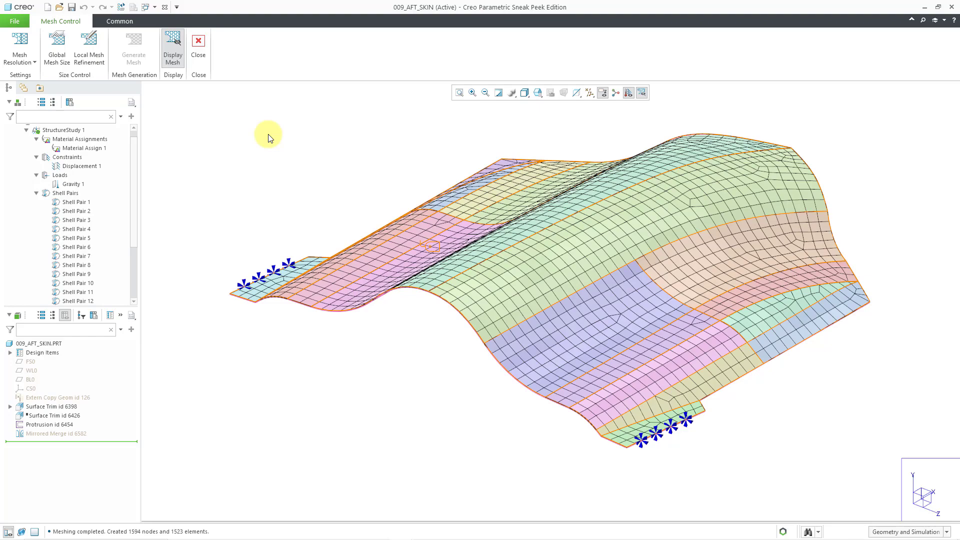
{"action": "mouse_move", "coordinate": [381, 174]}
{"action": "middle_mouse_down"}
{"action": "mouse_move", "coordinate": [414, 183]}
{"action": "mouse_move", "coordinate": [385, 160]}
{"action": "mouse_move", "coordinate": [378, 173]}
{"action": "middle_mouse_up"}
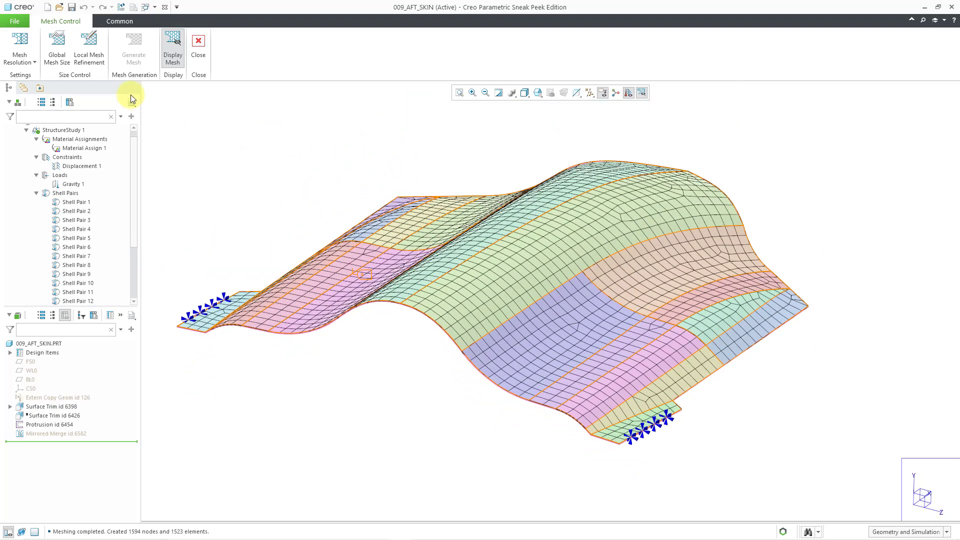
Raise mesh resolution toward High and regenerate: 3089 nodes, 2992 elements, displayed.
{"action": "left_click", "coordinate": [27, 64]}
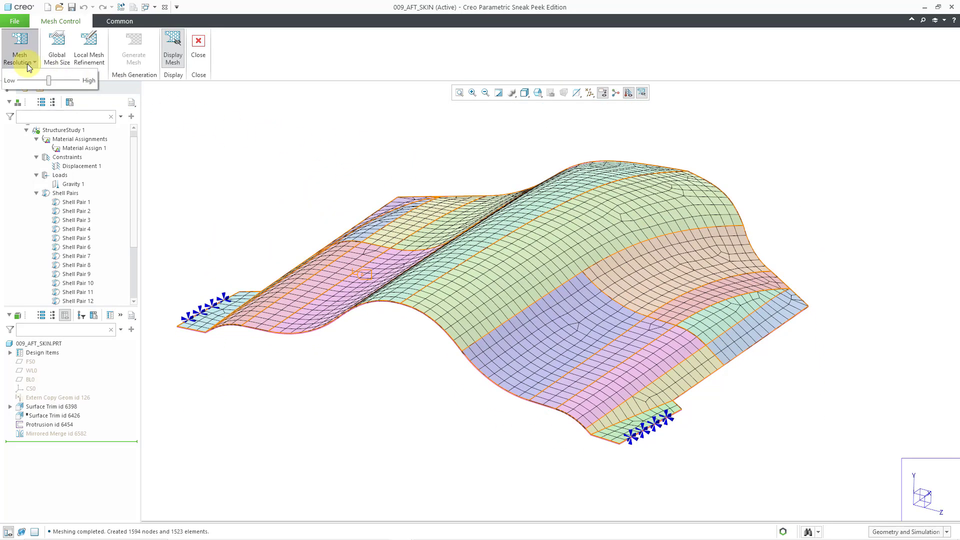
{"action": "left_click", "coordinate": [65, 80]}
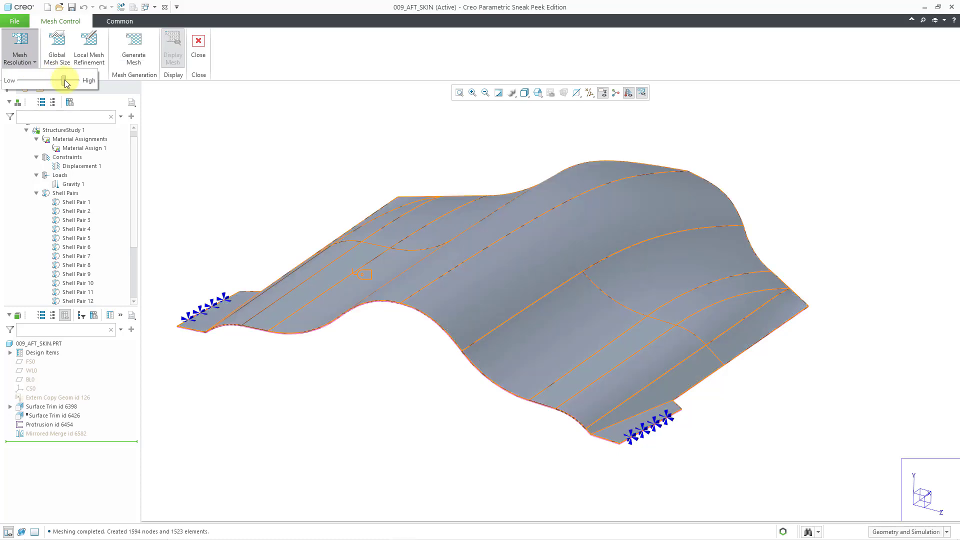
{"action": "left_click", "coordinate": [223, 122]}
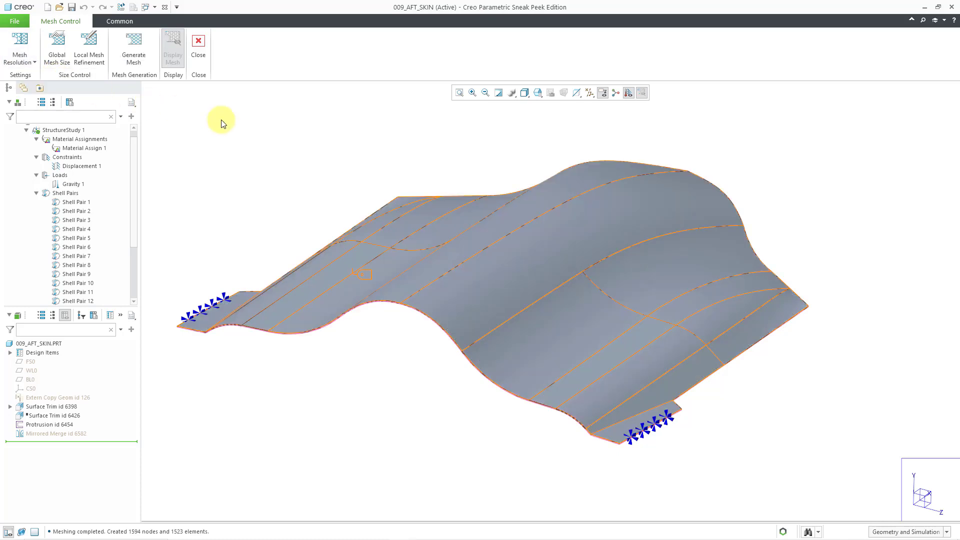
{"action": "left_click", "coordinate": [133, 62]}
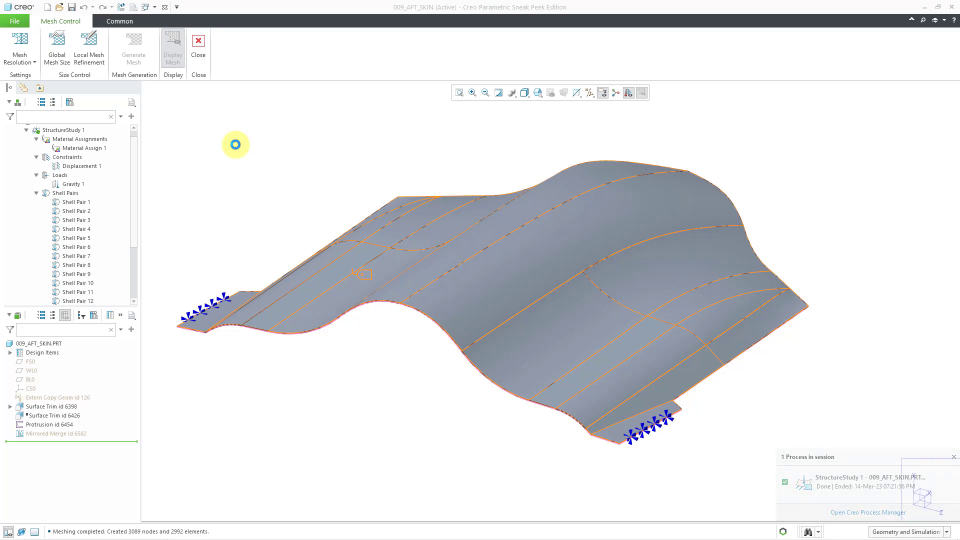
{"action": "left_click", "coordinate": [235, 145]}
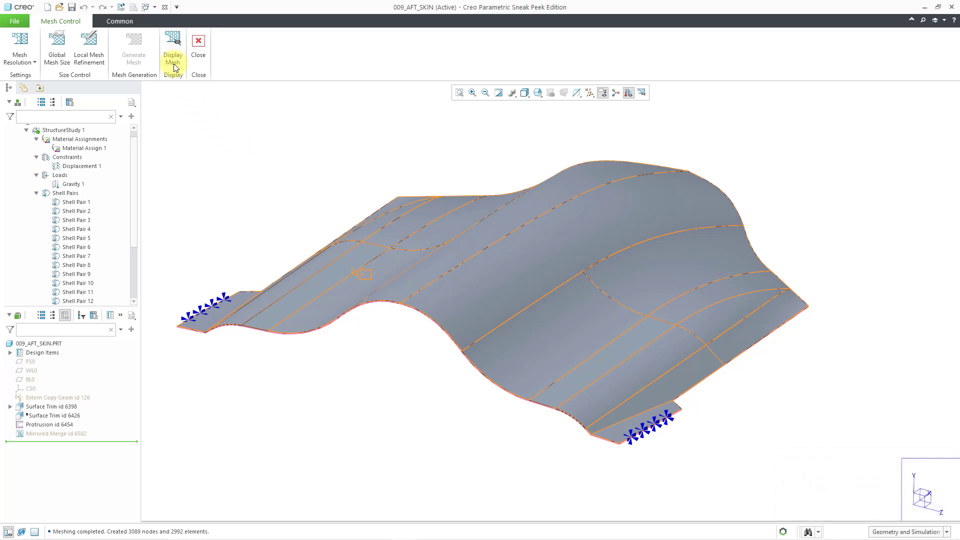
{"action": "left_click", "coordinate": [173, 64]}
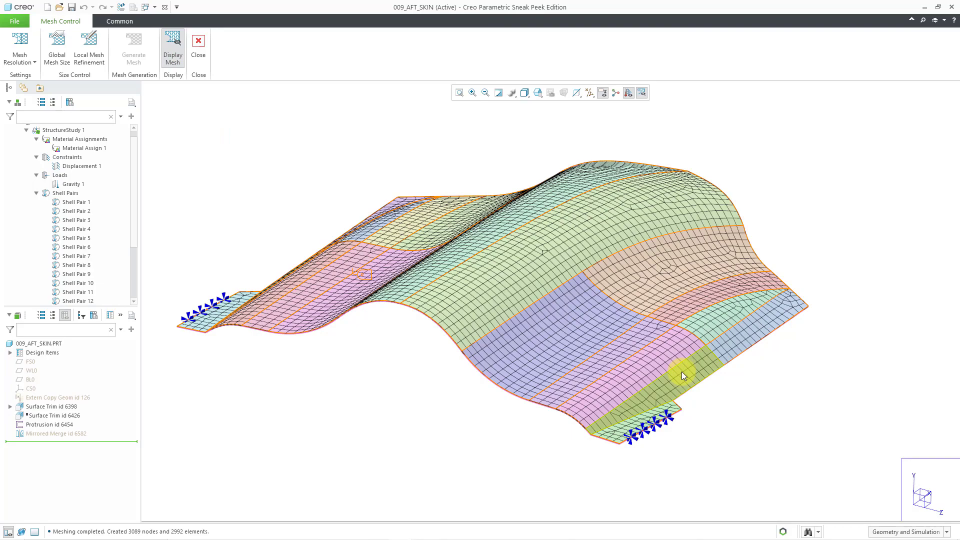
Orbit the finer mesh for inspection and close Mesh Control.
{"action": "middle_click_drag", "start_coordinate": [682, 371], "coordinate": [591, 382]}
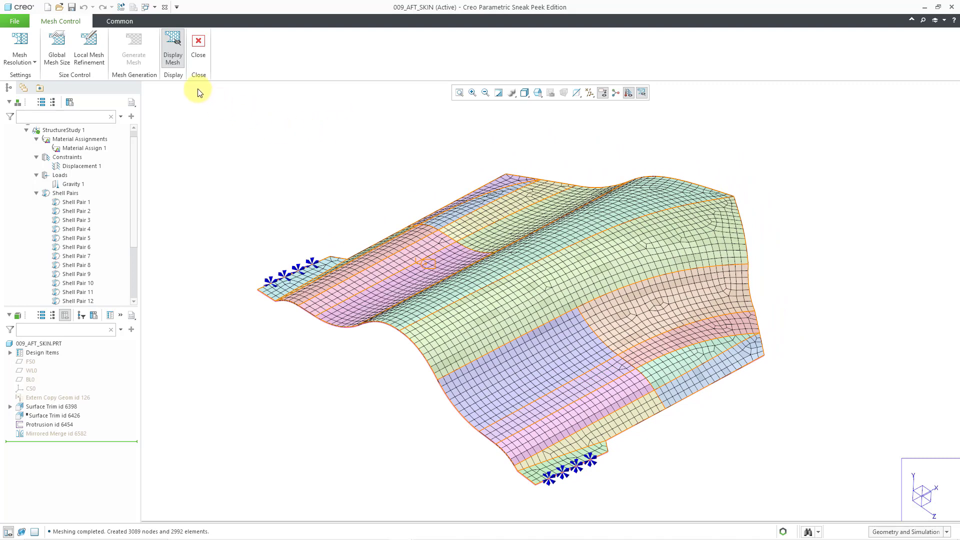
{"action": "left_click", "coordinate": [198, 44]}
{"action": "left_click", "coordinate": [117, 61]}
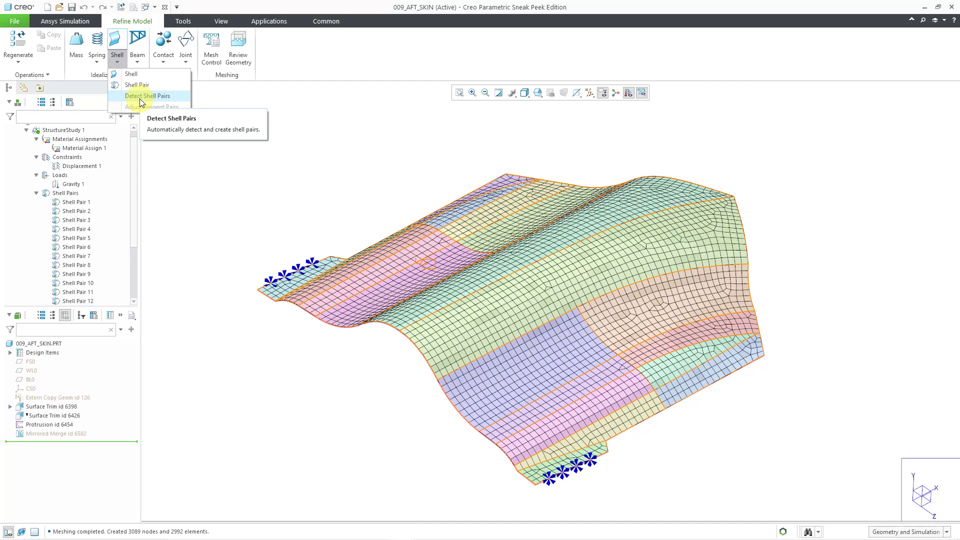
Switch to the WING_SHELL.PRT model window.
{"action": "left_click", "coordinate": [292, 184]}
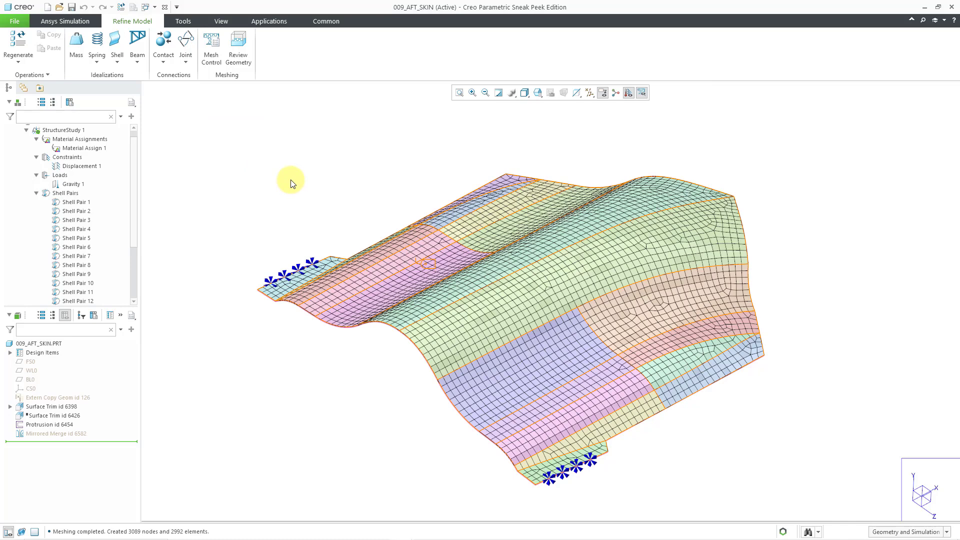
{"action": "left_click", "coordinate": [149, 8]}
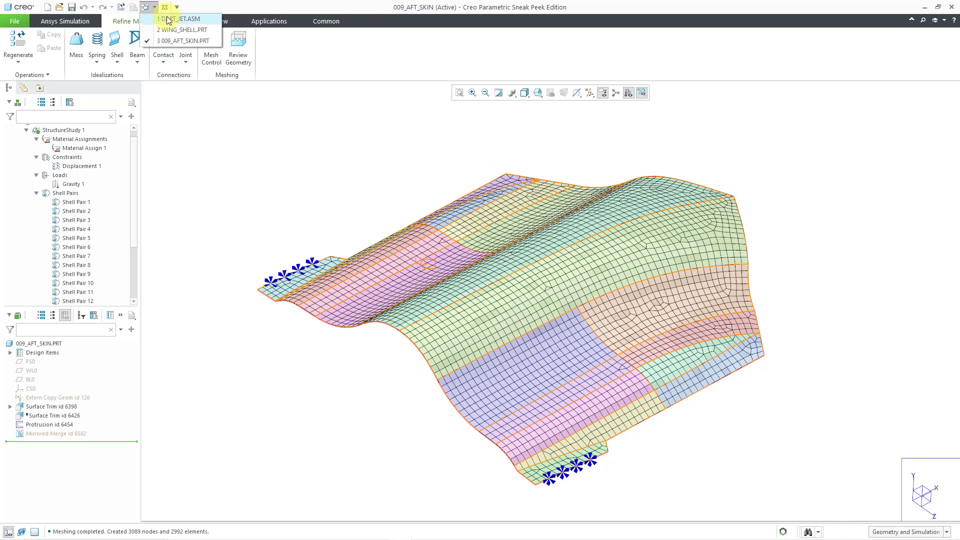
{"action": "left_click", "coordinate": [183, 30]}
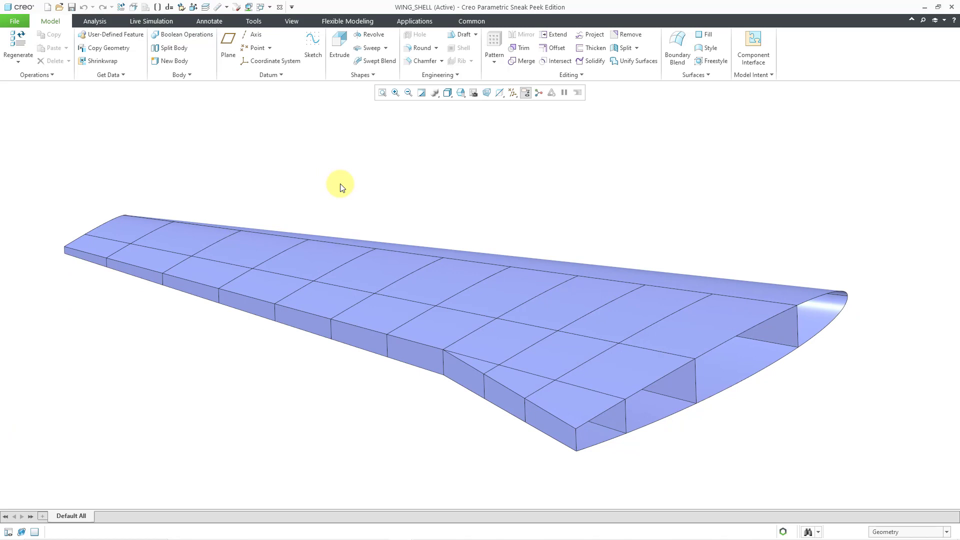
Launch Ansys Simulation on WING_SHELL with the Structure simulation type.
{"action": "left_click", "coordinate": [412, 22]}
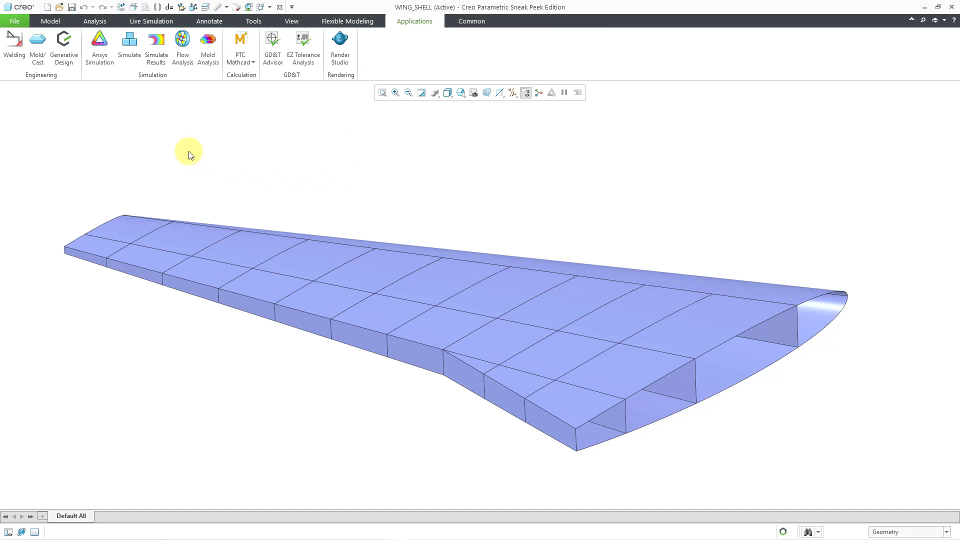
{"action": "left_click", "coordinate": [104, 53]}
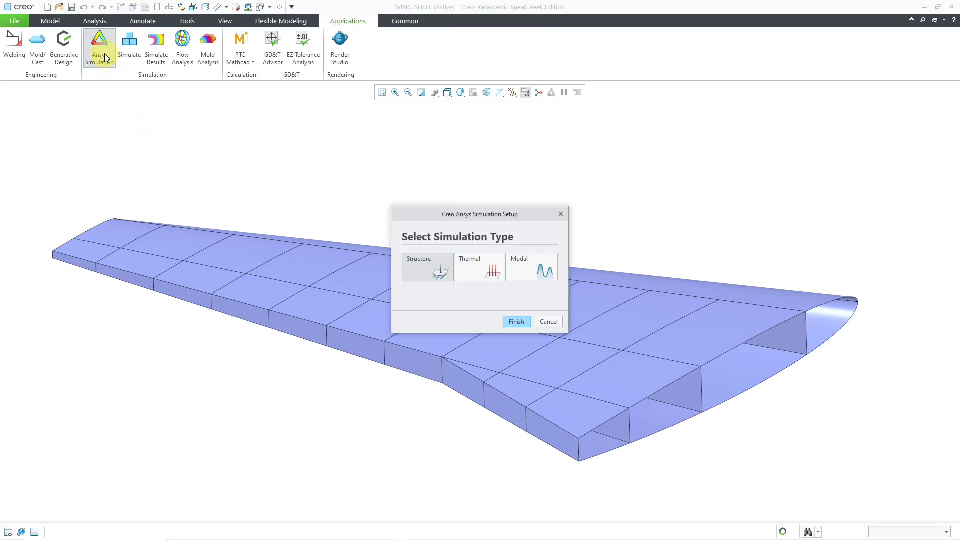
{"action": "left_click", "coordinate": [524, 325]}
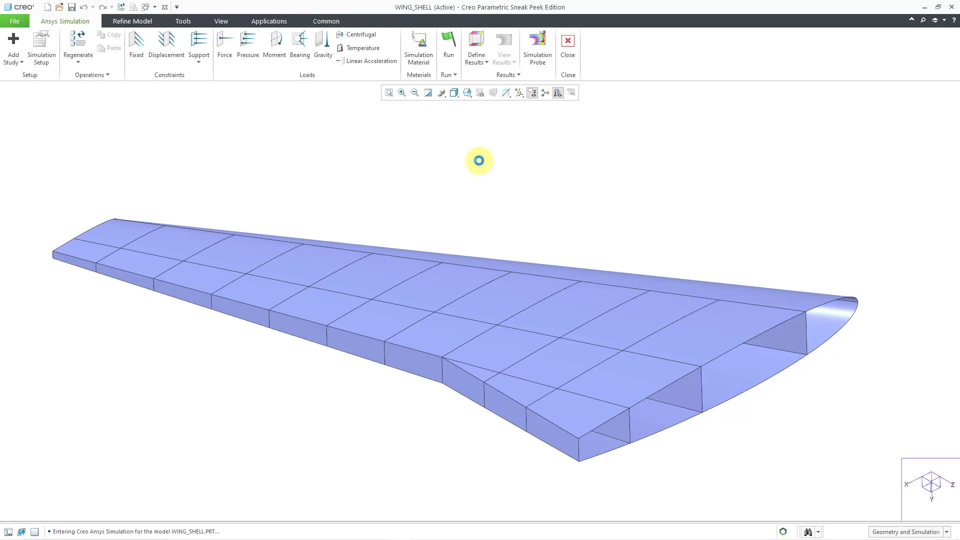
Add a displacement constraint fixing three edges at the wing's wide end, including Edge(162) and Edge(167).
{"action": "left_click", "coordinate": [166, 42]}
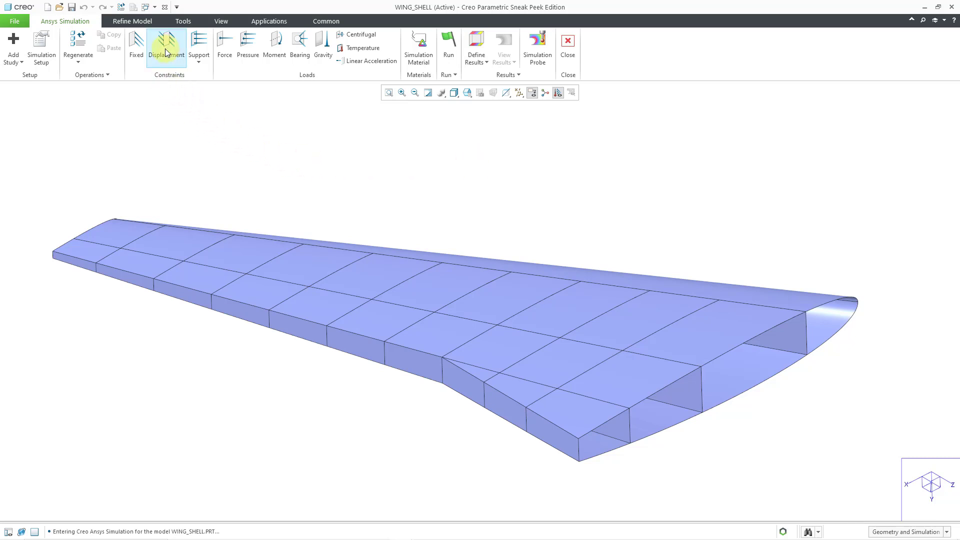
{"action": "left_click", "coordinate": [753, 341]}
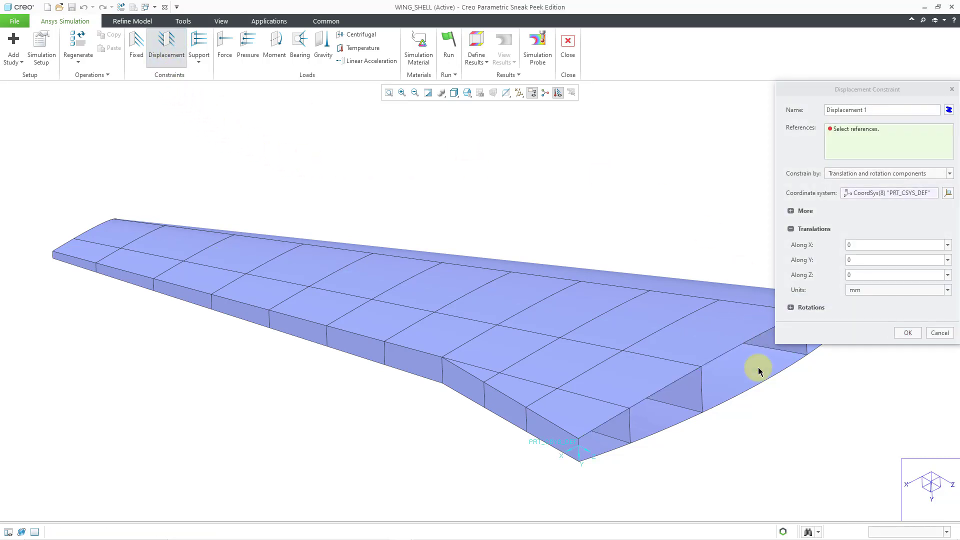
{"action": "scroll", "coordinate": [435, 310], "scroll_direction": "down", "scroll_amount": 3}
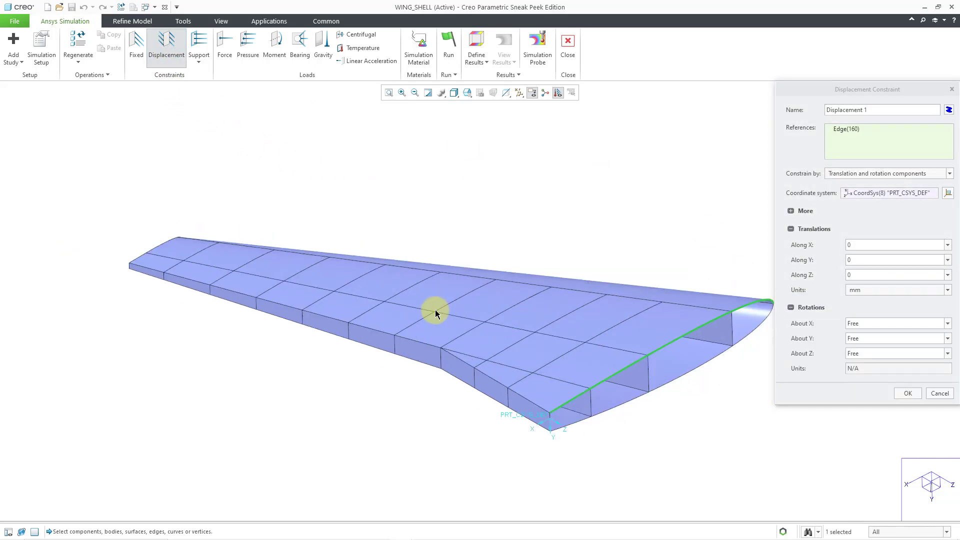
{"action": "left_click", "coordinate": [644, 361], "text": "ctrl"}
{"action": "scroll", "coordinate": [525, 390], "scroll_direction": "up", "scroll_amount": 5}
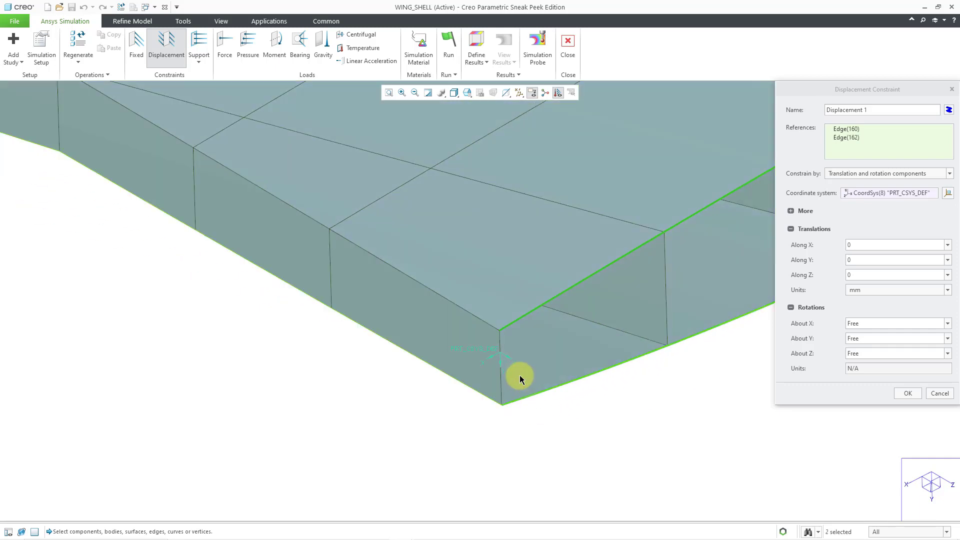
{"action": "left_click", "coordinate": [500, 380], "text": "ctrl"}
{"action": "scroll", "coordinate": [622, 447], "scroll_direction": "down", "scroll_amount": 3}
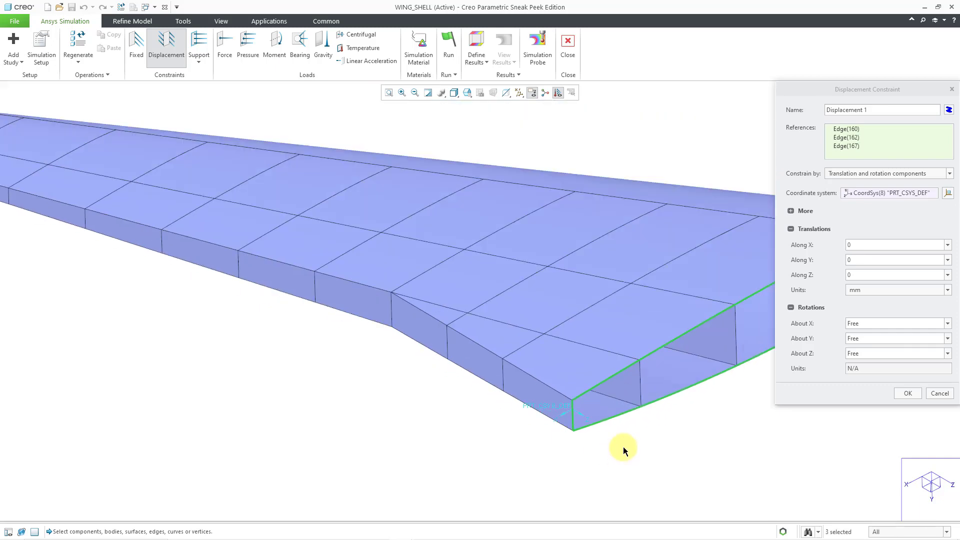
{"action": "scroll", "coordinate": [623, 445], "scroll_direction": "down", "scroll_amount": 2}
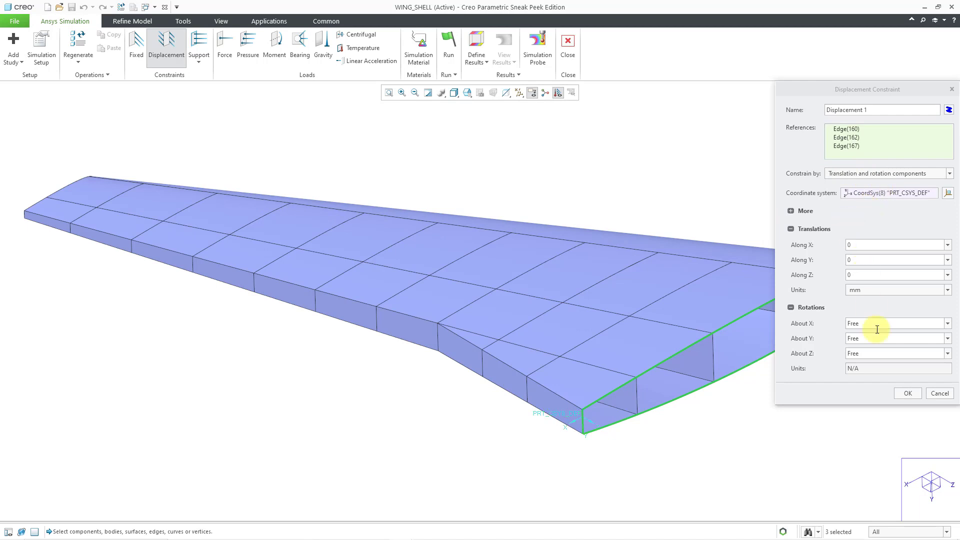
{"action": "left_click", "coordinate": [907, 393]}
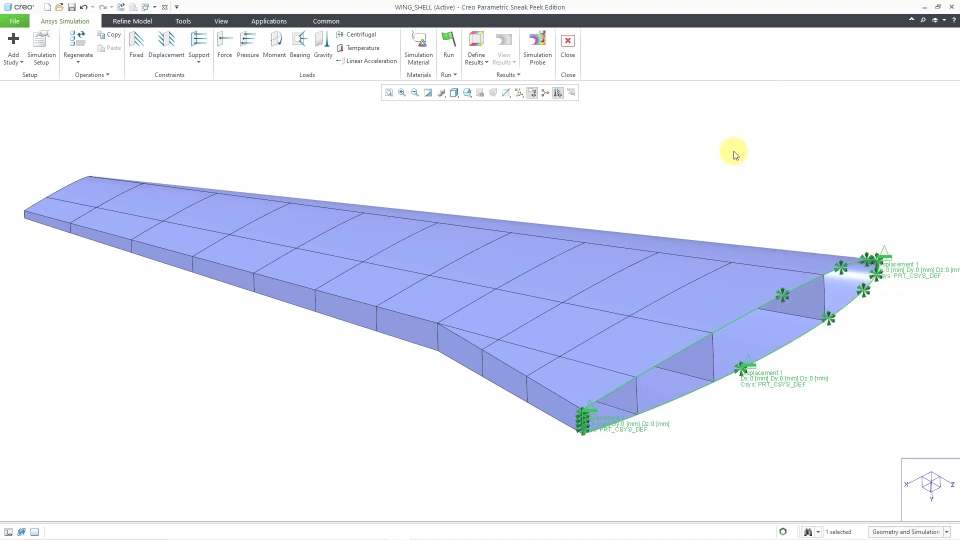
Add a gravity load of -9810 mm/sec^2 along Y.
{"action": "left_click", "coordinate": [322, 47]}
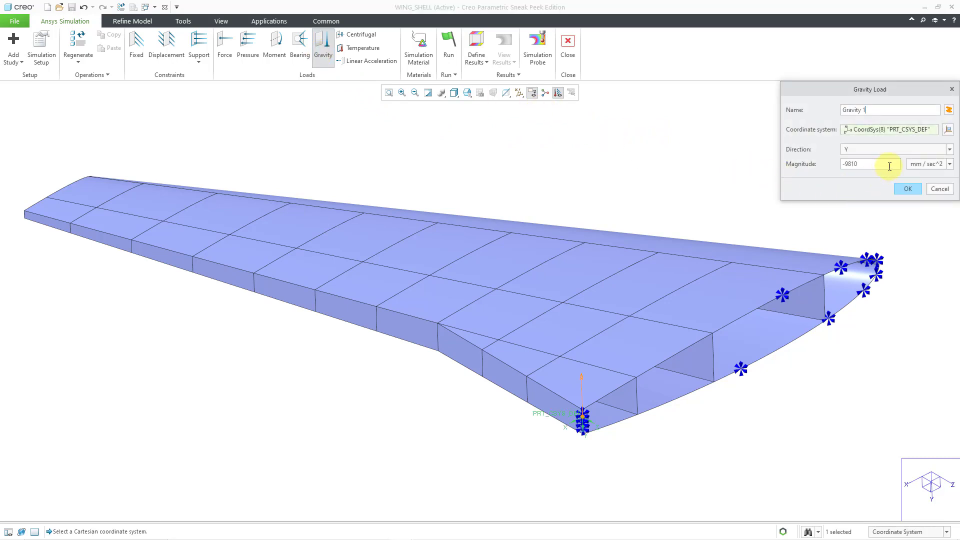
{"action": "left_click_drag", "start_coordinate": [887, 165], "coordinate": [792, 162]}
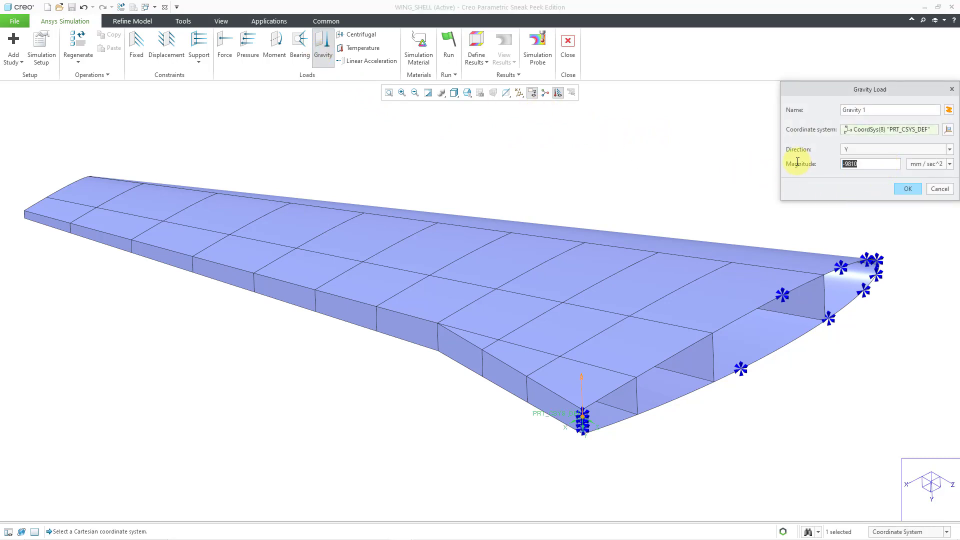
{"action": "left_click", "coordinate": [845, 164]}
{"action": "left_click", "coordinate": [903, 190]}
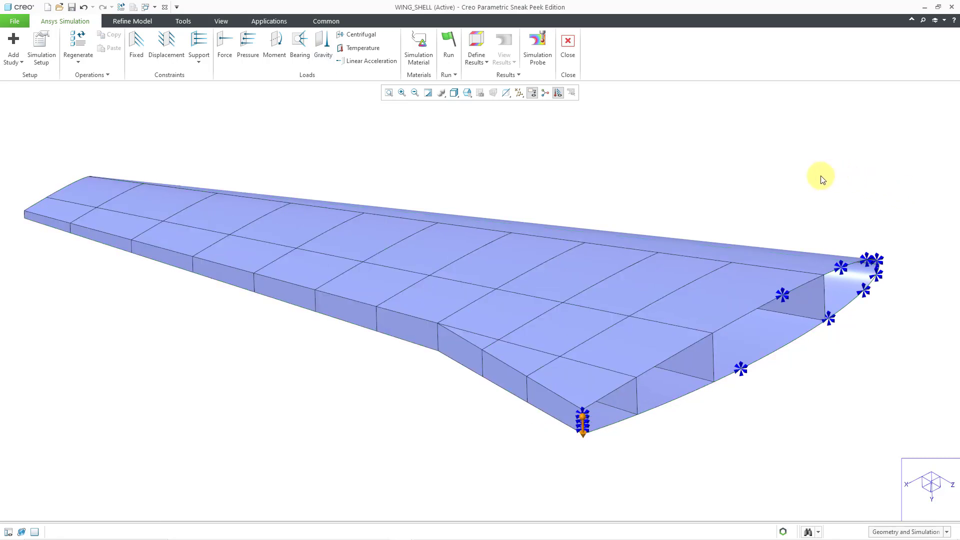
Start a new shell on the wing's top, lower and two front side surfaces.
{"action": "left_click", "coordinate": [131, 22]}
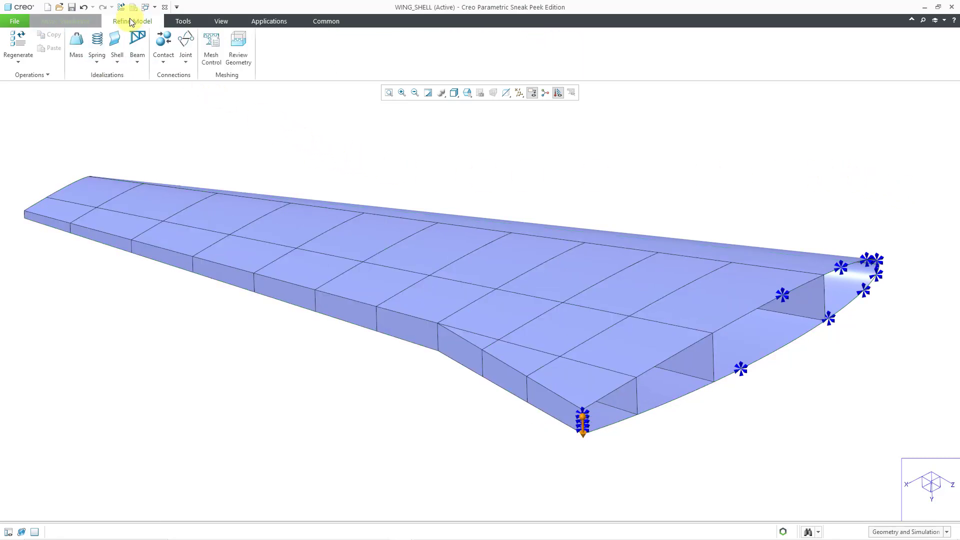
{"action": "left_click", "coordinate": [116, 61]}
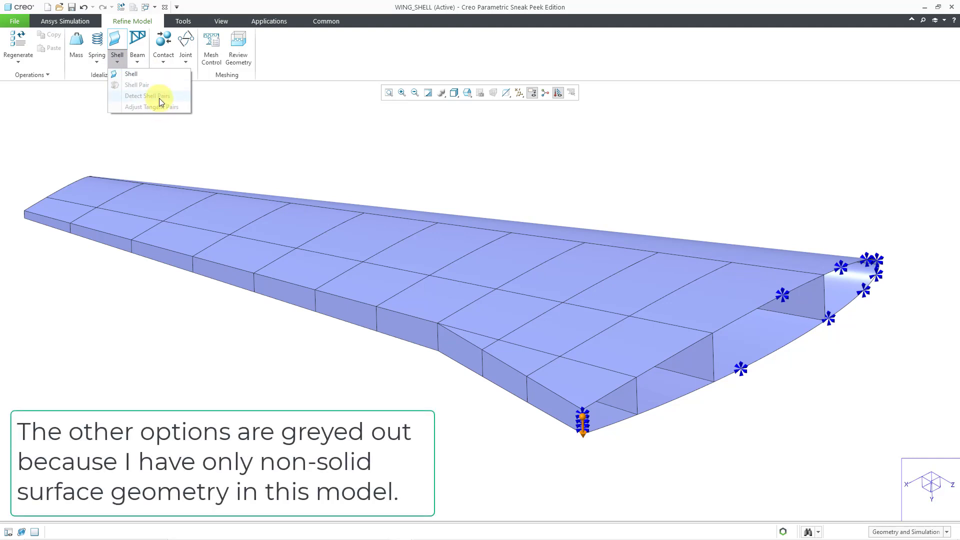
{"action": "left_click", "coordinate": [138, 74]}
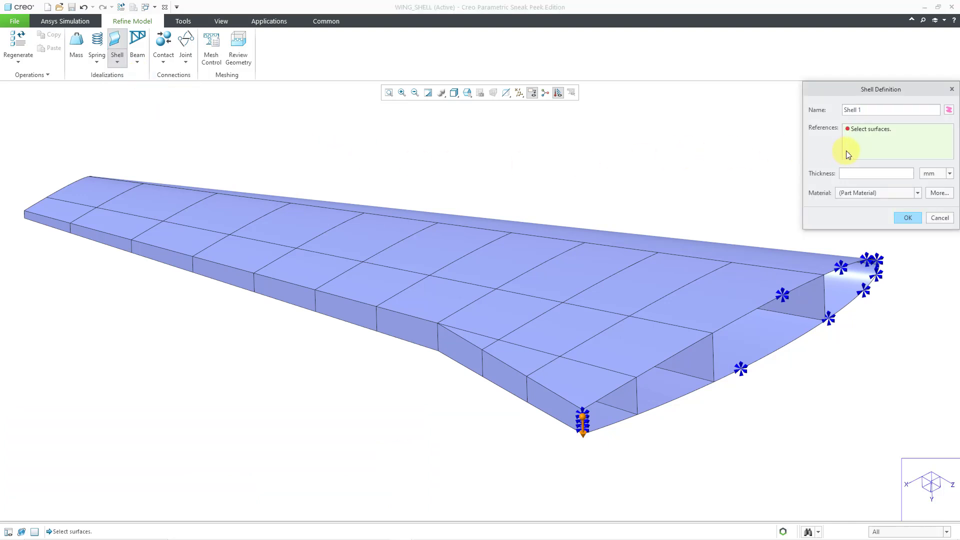
{"action": "left_click", "coordinate": [628, 267]}
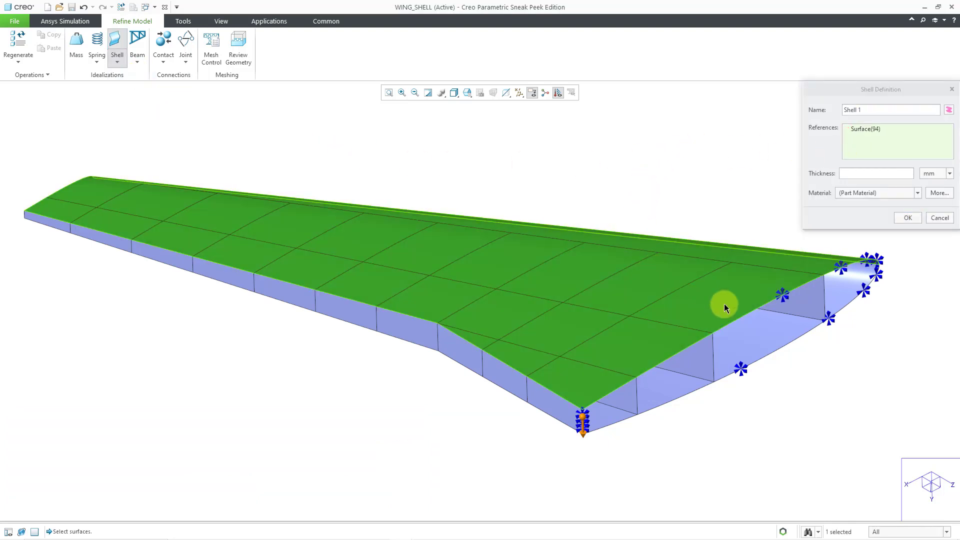
{"action": "left_click", "coordinate": [778, 331], "text": "ctrl"}
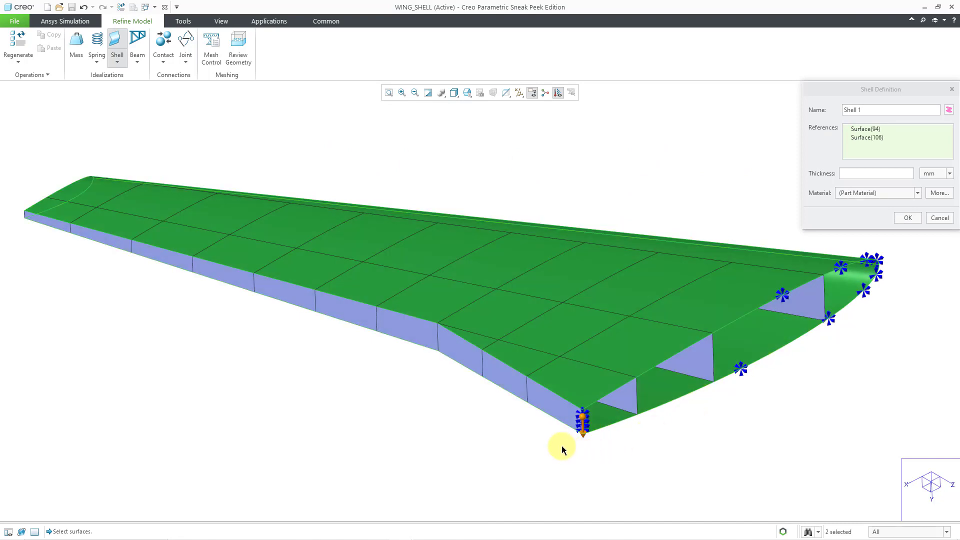
{"action": "left_click", "coordinate": [511, 386], "text": "ctrl"}
{"action": "left_click", "coordinate": [395, 331], "text": "ctrl"}
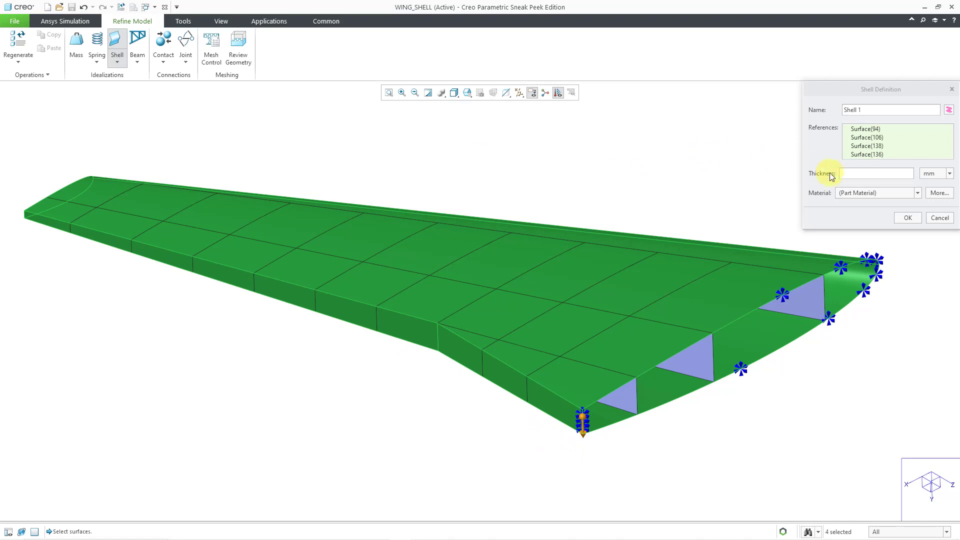
Set the shell thickness to 0.4 in.
{"action": "left_click", "coordinate": [939, 176]}
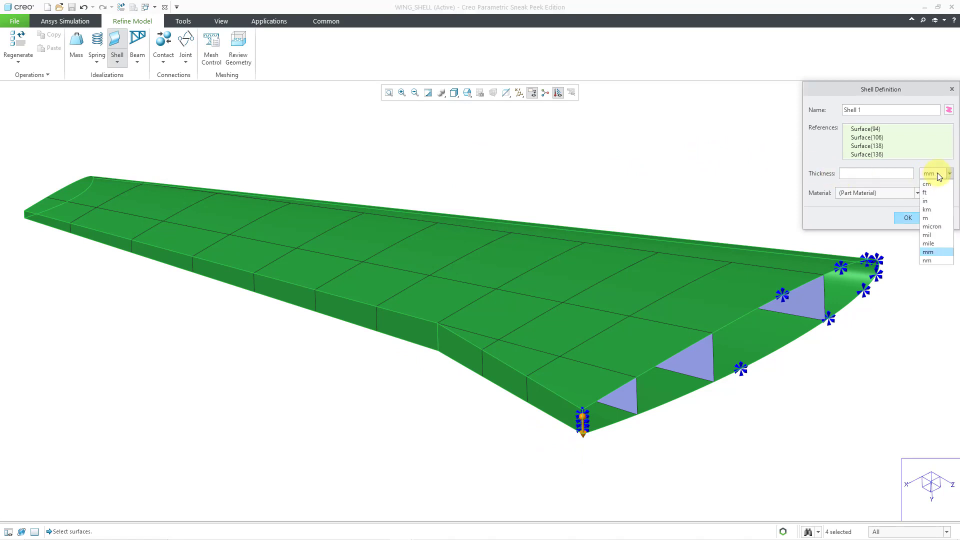
{"action": "left_click", "coordinate": [924, 201]}
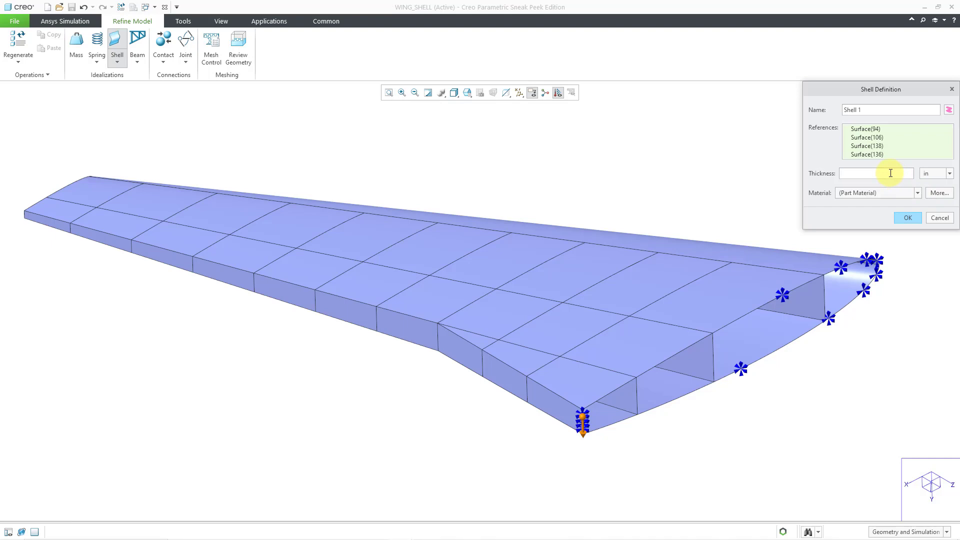
{"action": "left_click", "coordinate": [890, 173]}
{"action": "type", "text": ".4"}
Add steel.mtl from Legacy-Materials to the model as the shell material and finish the shell.
{"action": "left_click", "coordinate": [936, 194]}
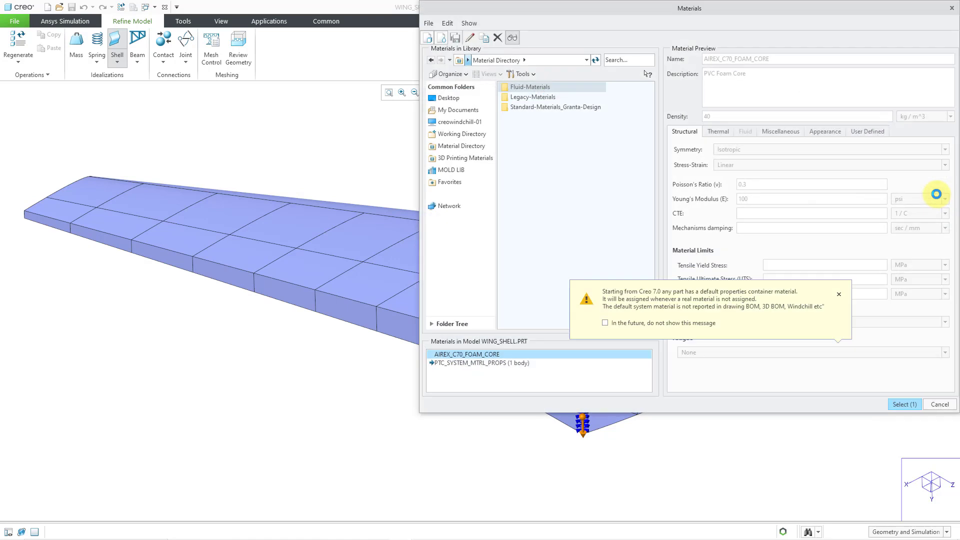
{"action": "left_click", "coordinate": [838, 294]}
{"action": "left_click", "coordinate": [542, 98]}
{"action": "double_click", "coordinate": [543, 98]}
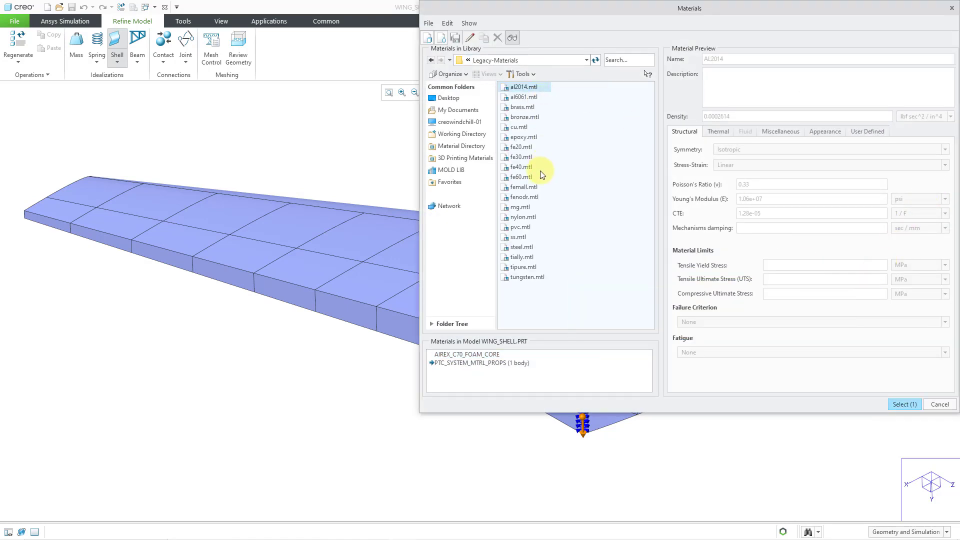
{"action": "left_click", "coordinate": [526, 250]}
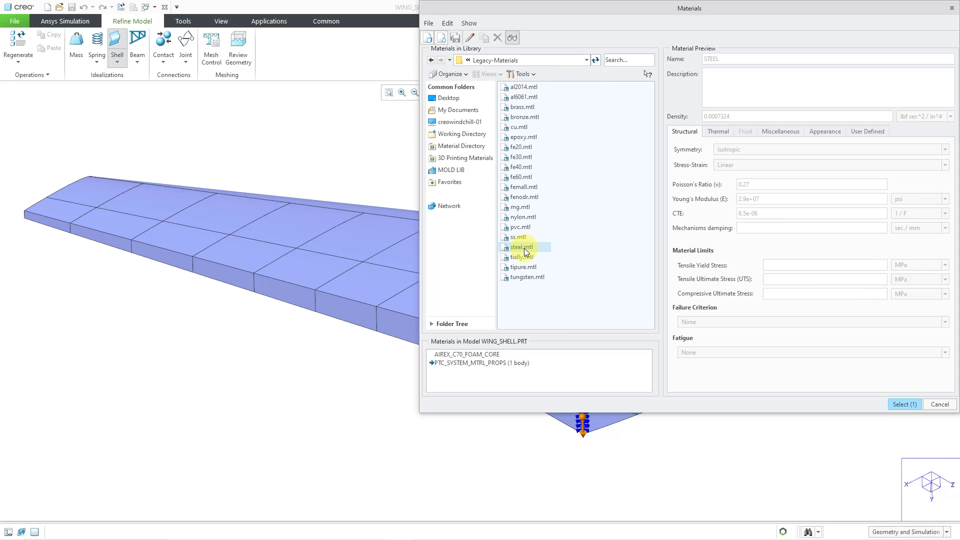
{"action": "right_click", "coordinate": [525, 248]}
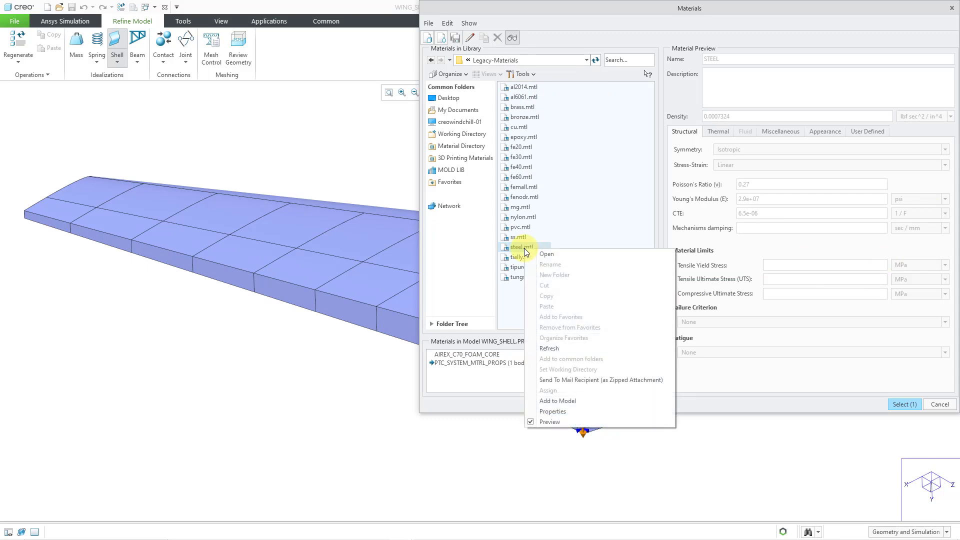
{"action": "left_click", "coordinate": [572, 399]}
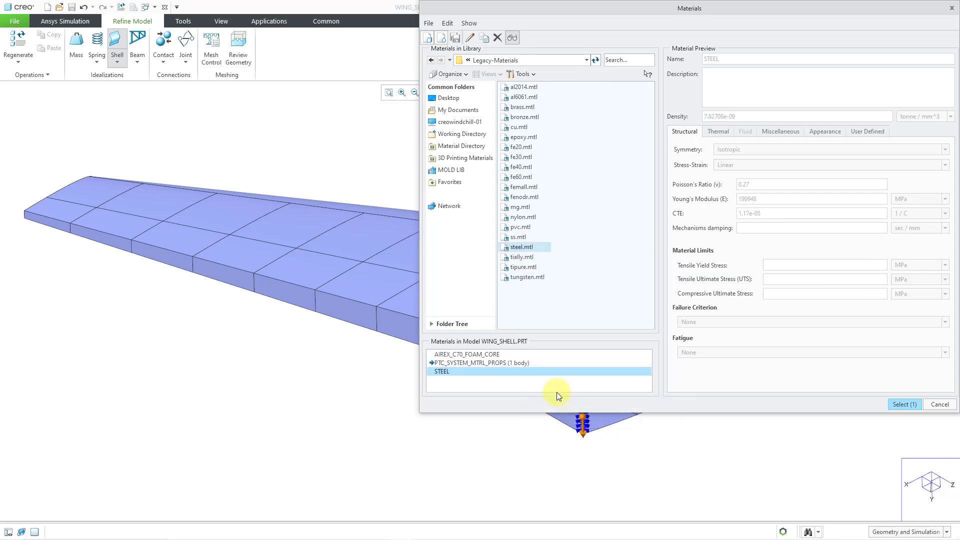
{"action": "left_click", "coordinate": [901, 405]}
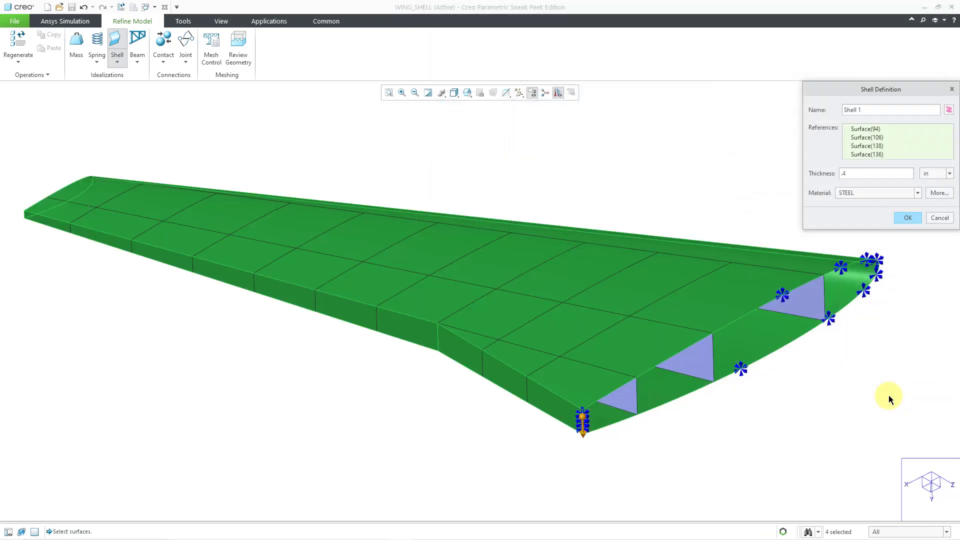
{"action": "left_click", "coordinate": [909, 219]}
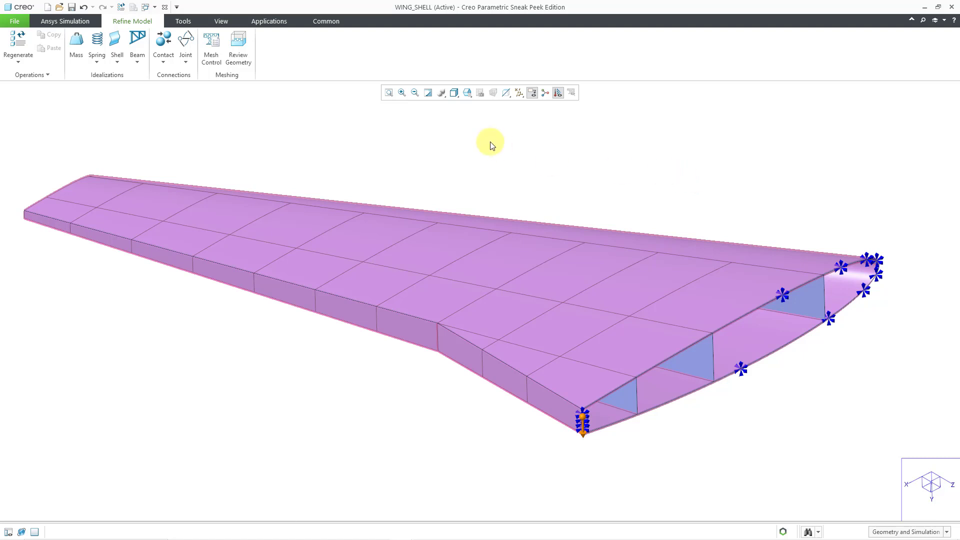
Generate the wing shell mesh at the current resolution (2337 nodes, 2320 elements) and display it.
{"action": "left_click", "coordinate": [215, 62]}
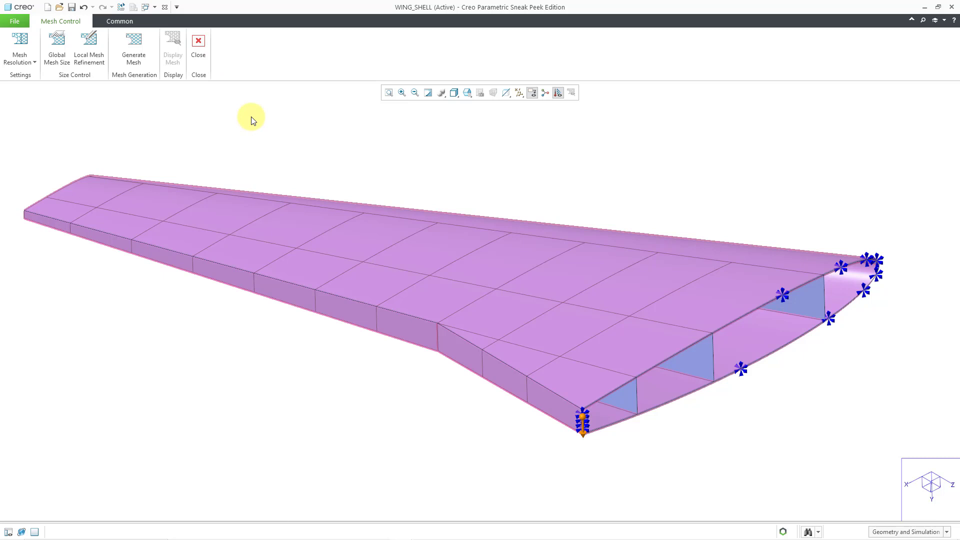
{"action": "left_click", "coordinate": [24, 64]}
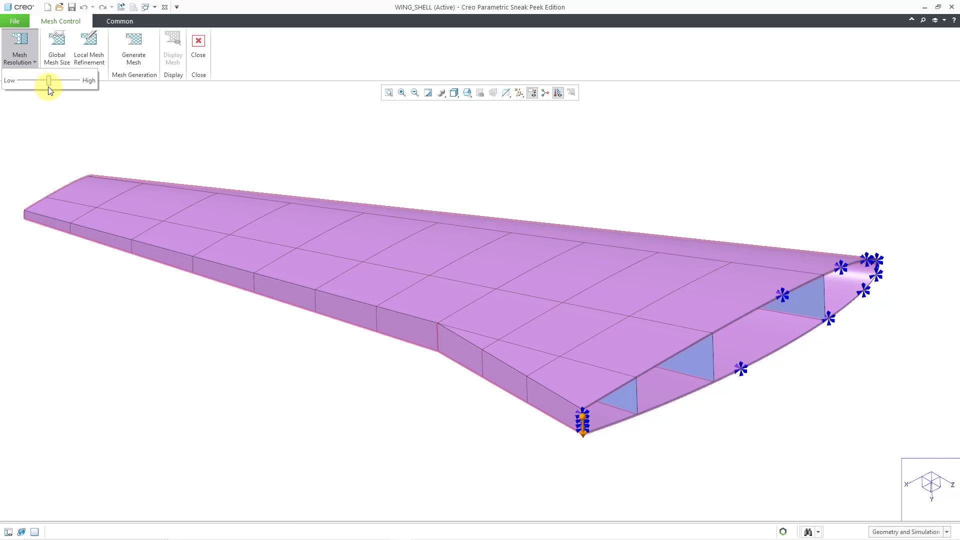
{"action": "left_click", "coordinate": [158, 112]}
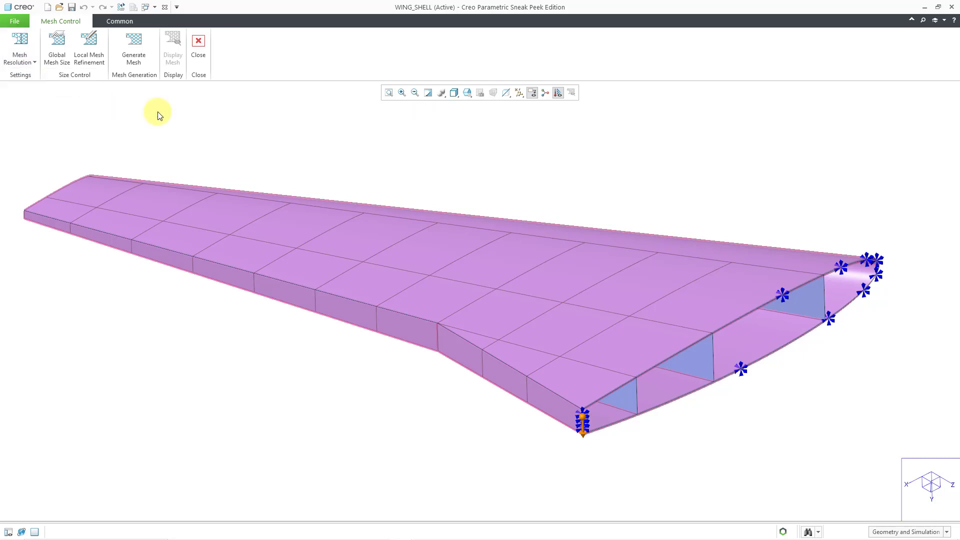
{"action": "left_click", "coordinate": [135, 58]}
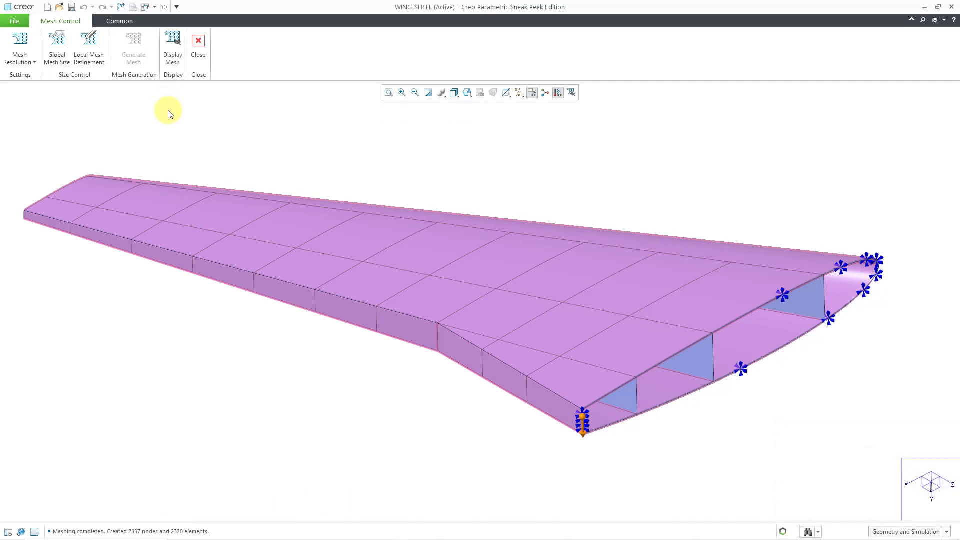
{"action": "left_click", "coordinate": [176, 64]}
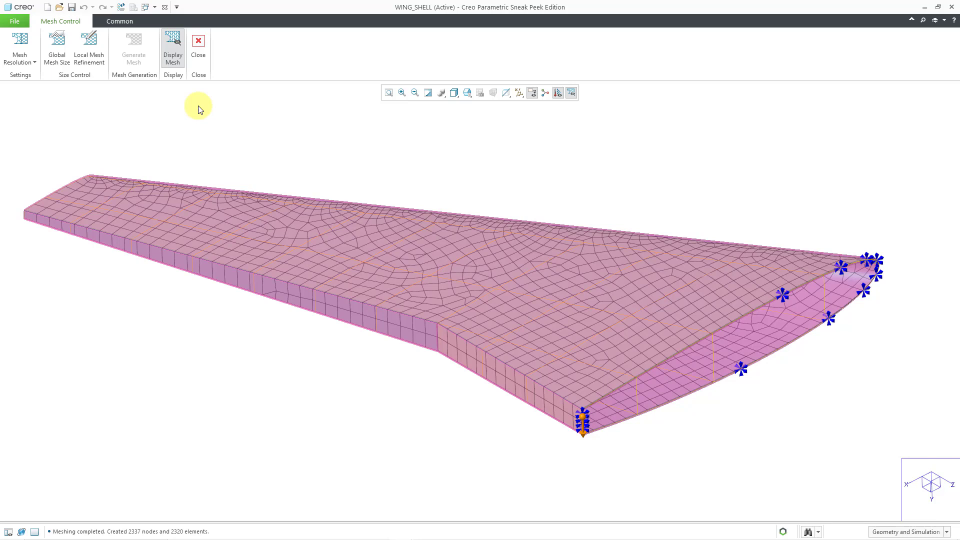
Raise mesh resolution toward High, regenerate (4022 nodes, 3995 elements), and display the finer mesh.
{"action": "left_click", "coordinate": [22, 62]}
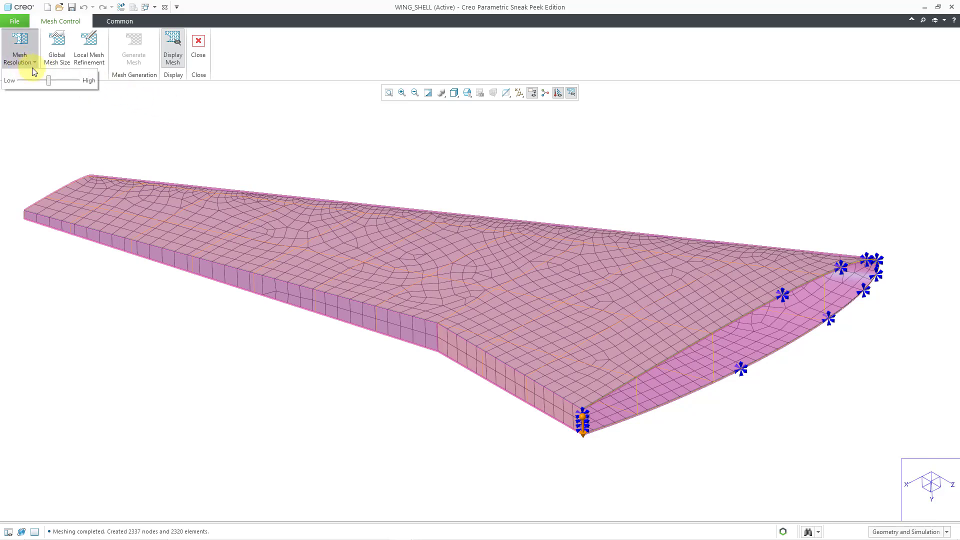
{"action": "left_click", "coordinate": [65, 80]}
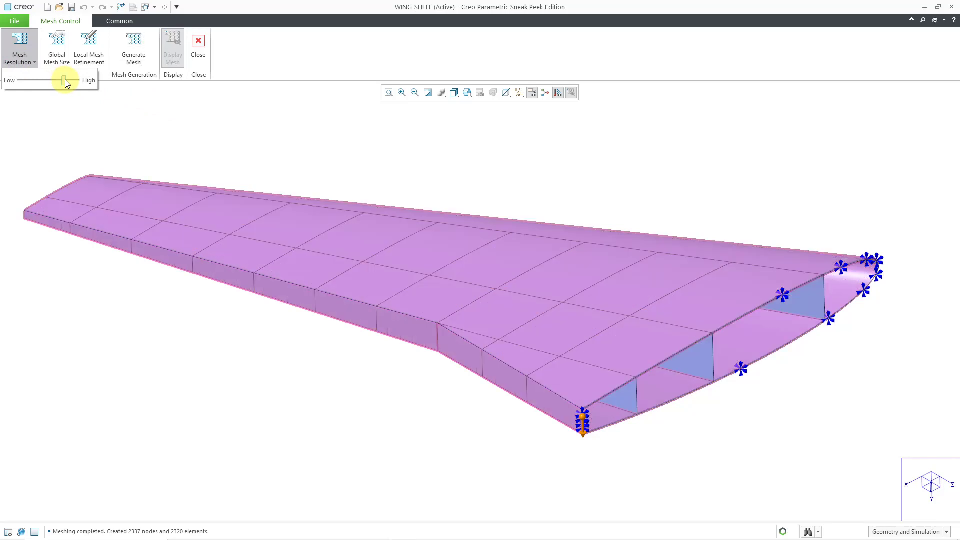
{"action": "left_click", "coordinate": [133, 59]}
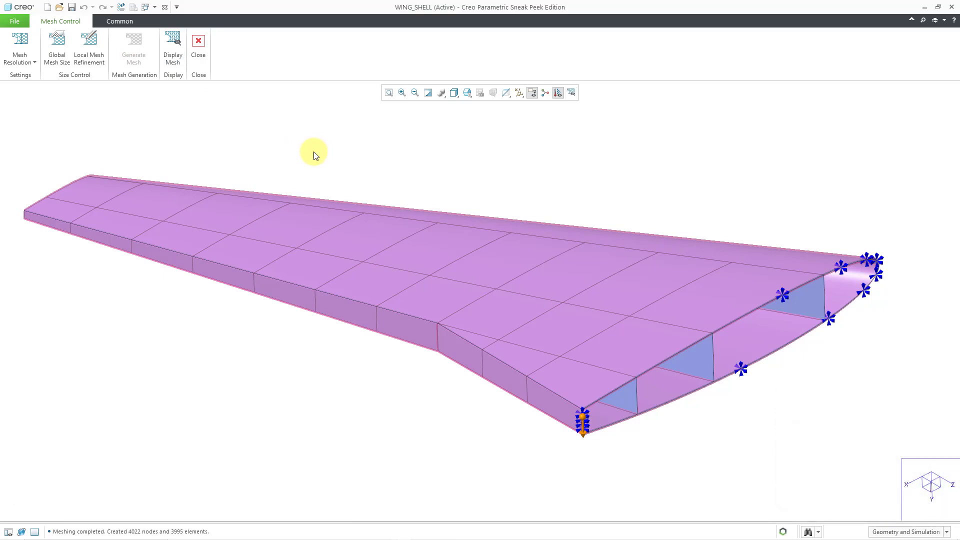
{"action": "left_click", "coordinate": [176, 62]}
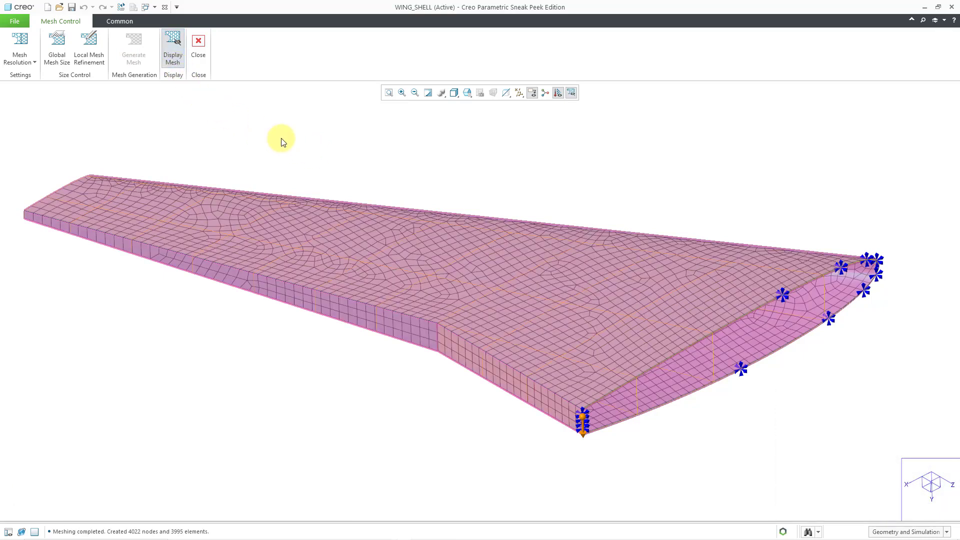